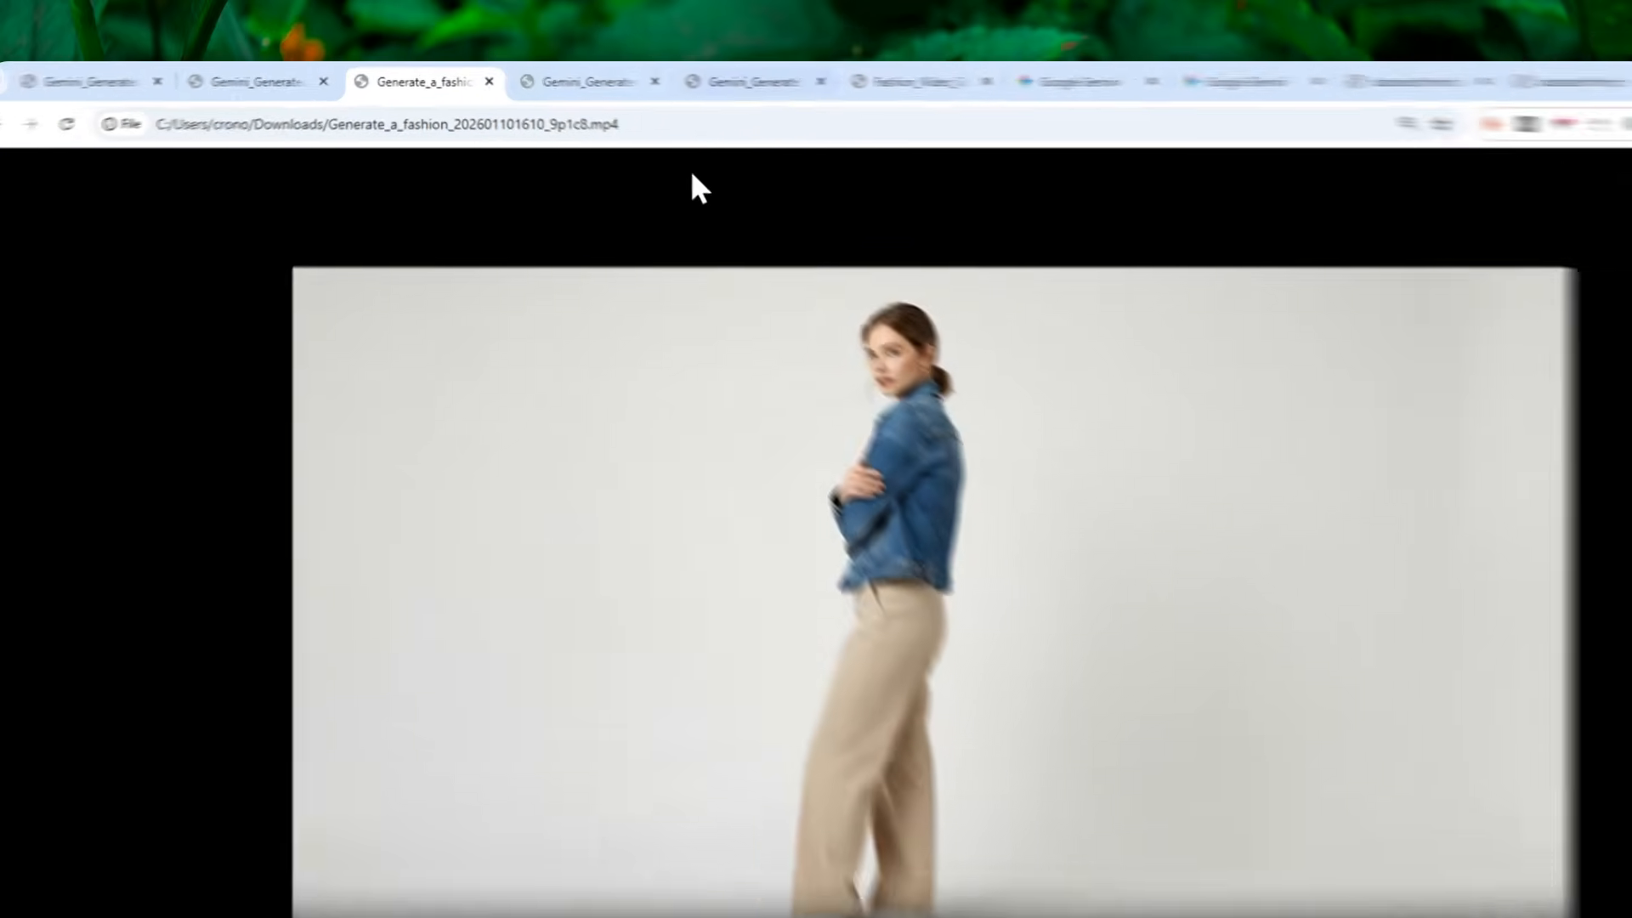
Review the example fashion images and videos and the earlier Gemini chats with the green trench coat video and yellow sundress picture.
click(549, 78)
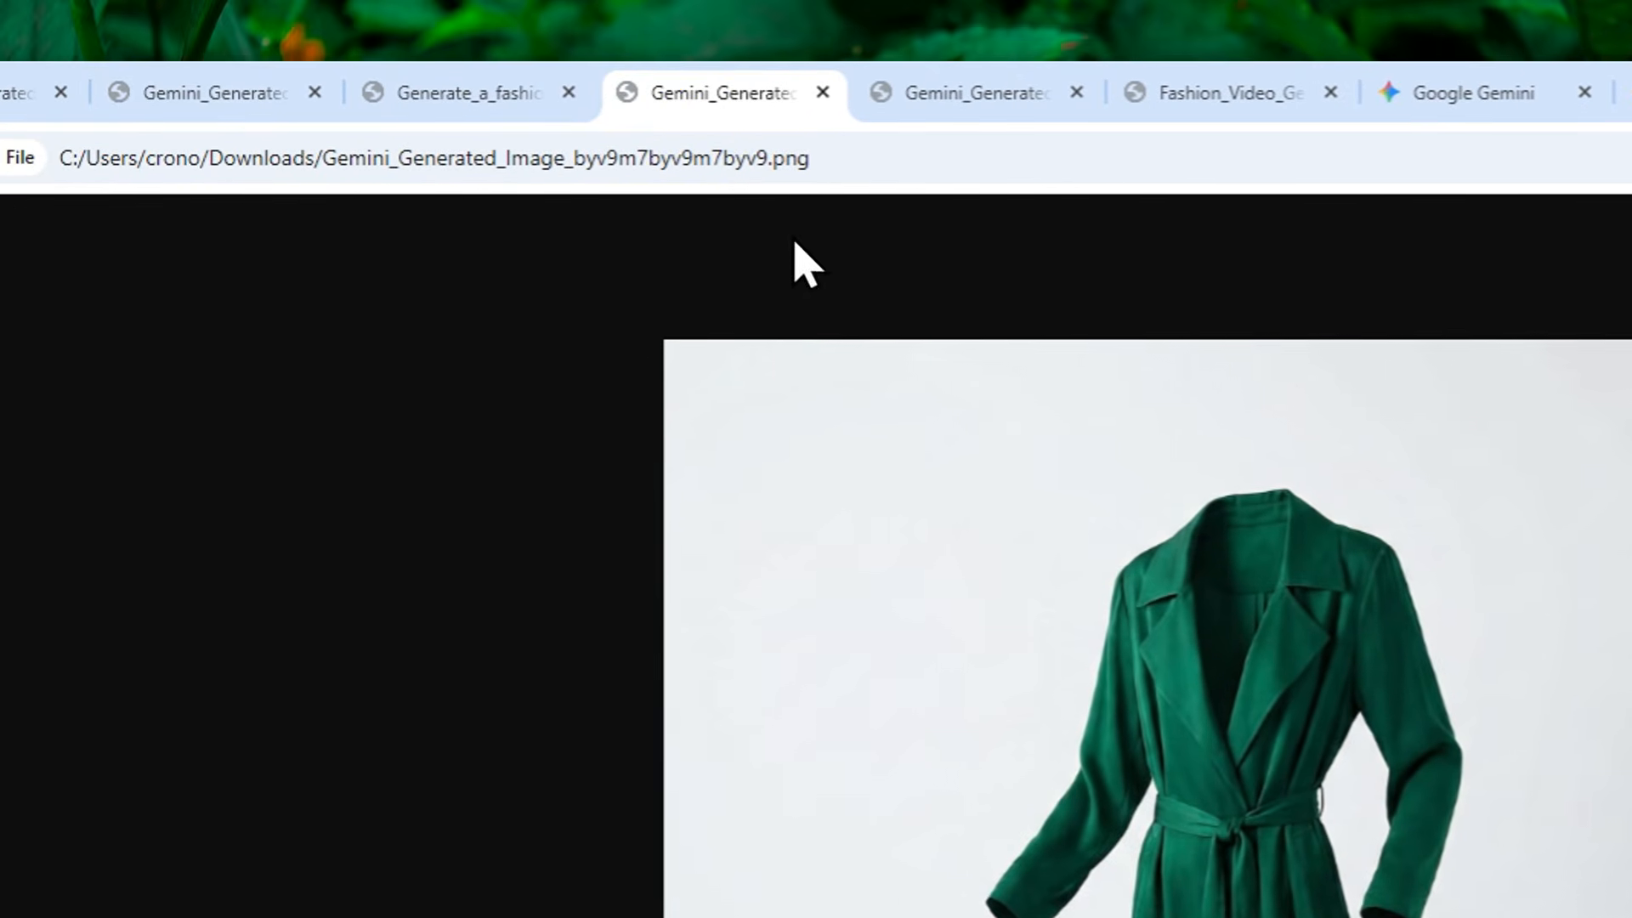
click(990, 92)
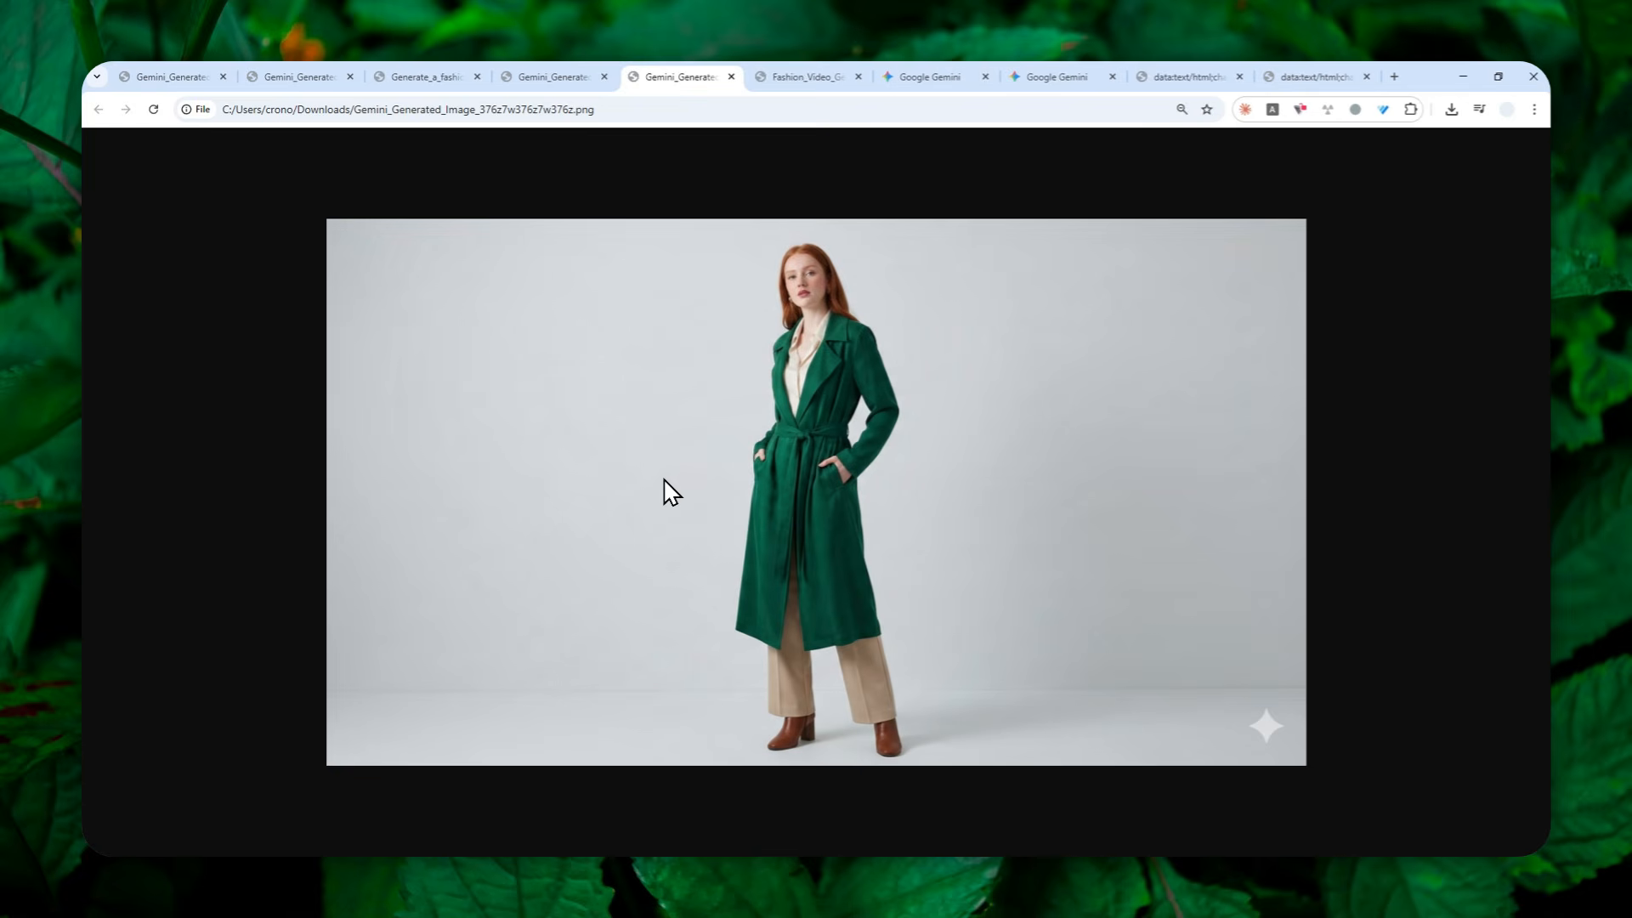
click(805, 76)
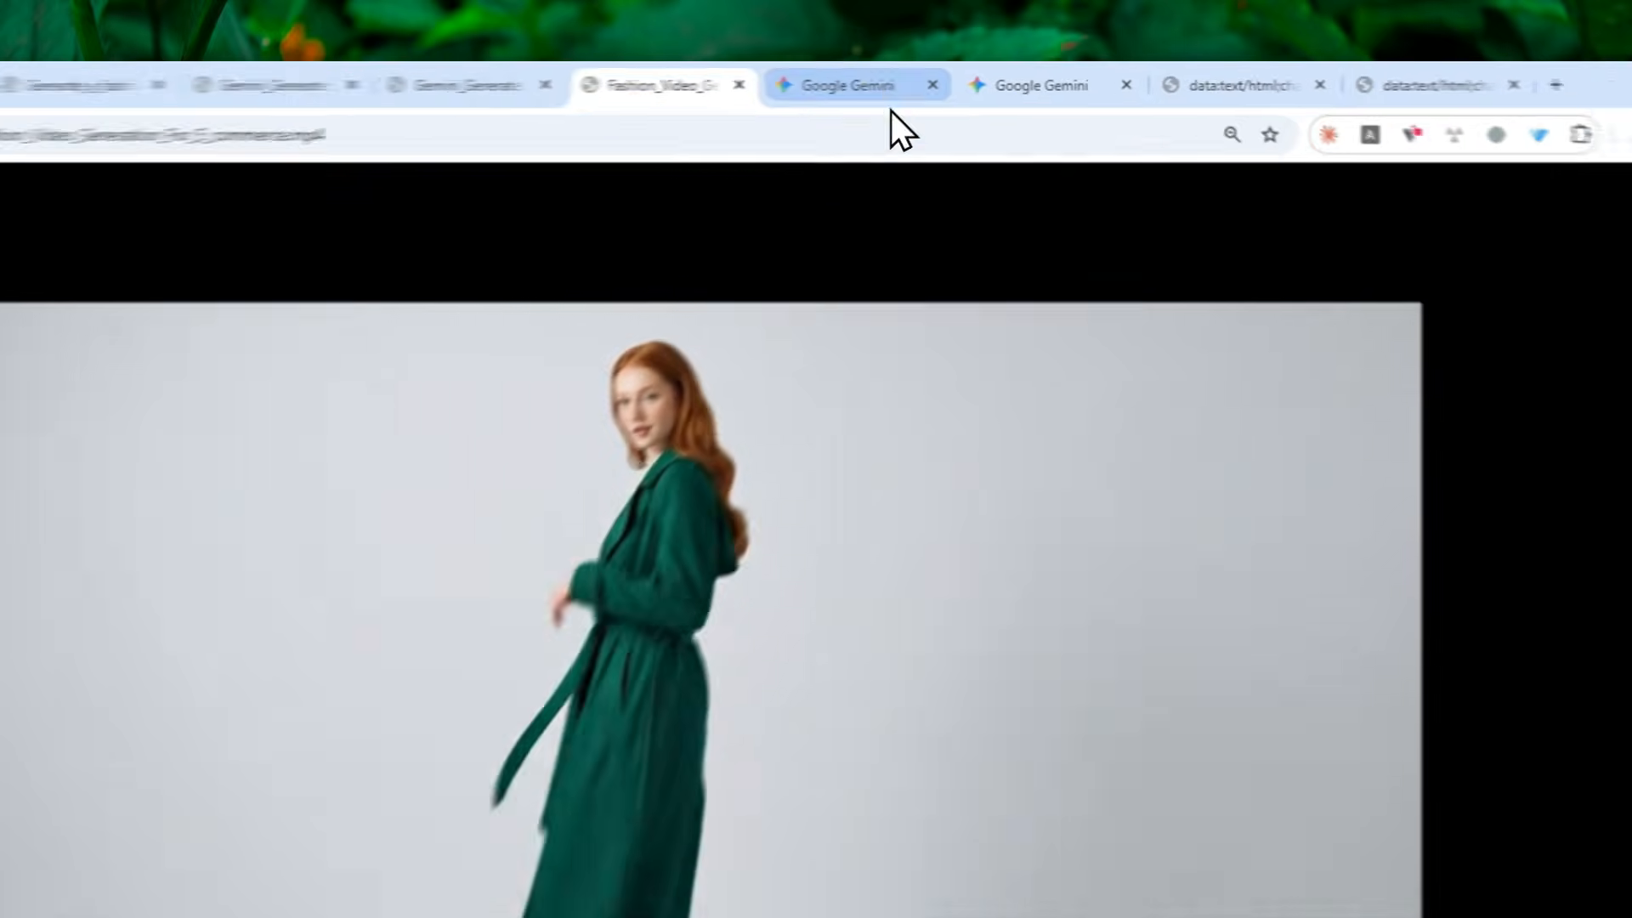
click(930, 76)
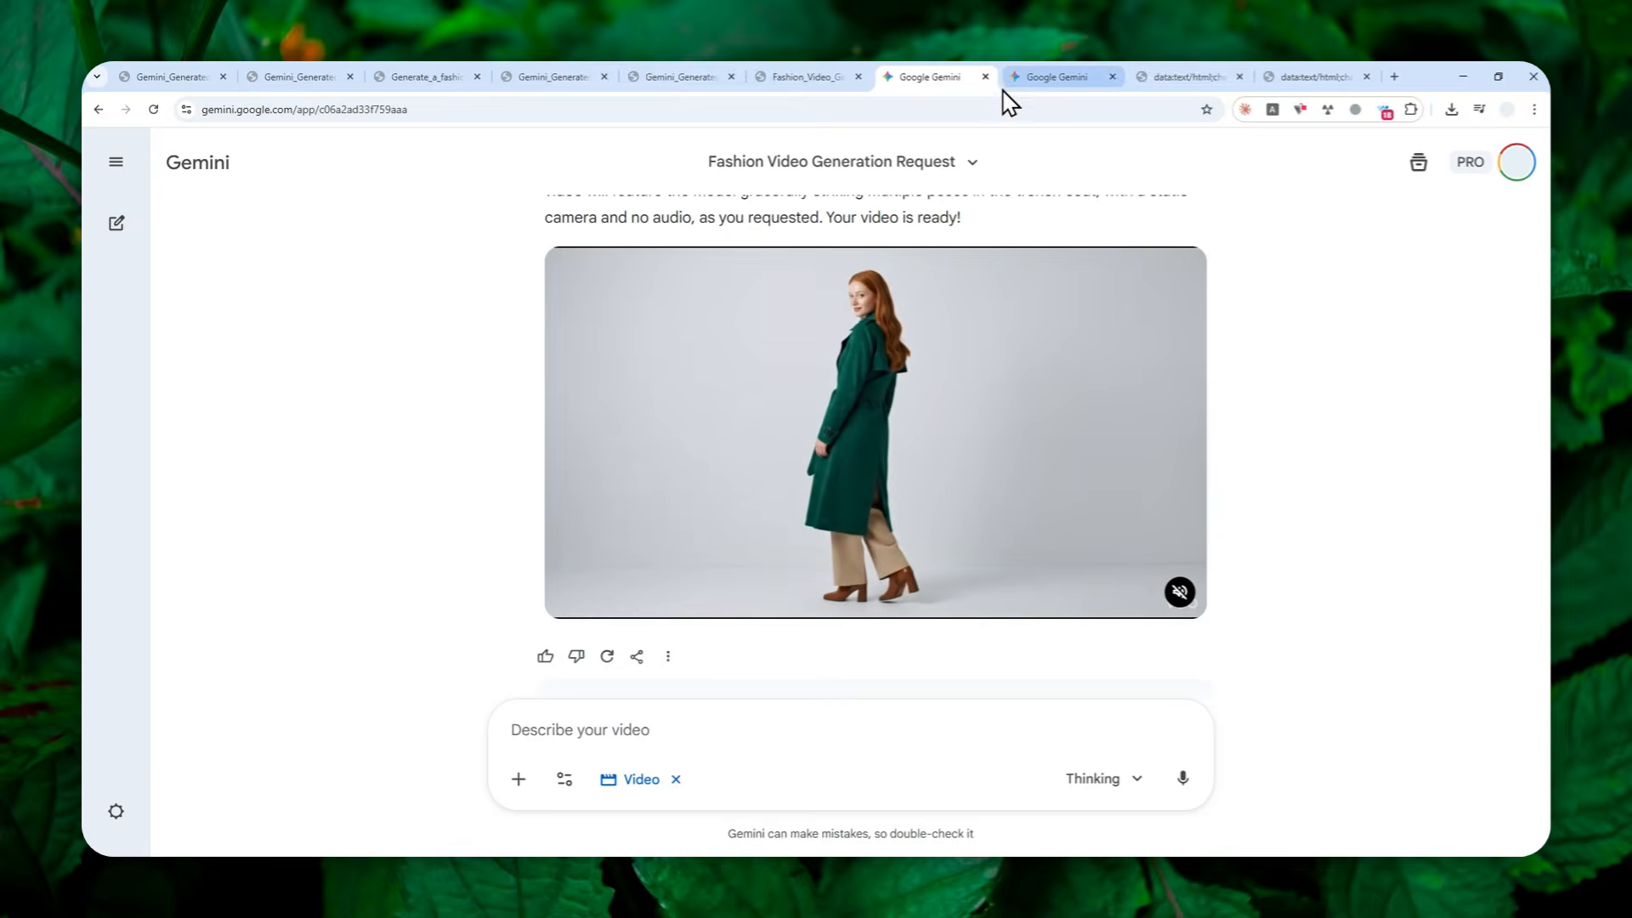
click(1053, 76)
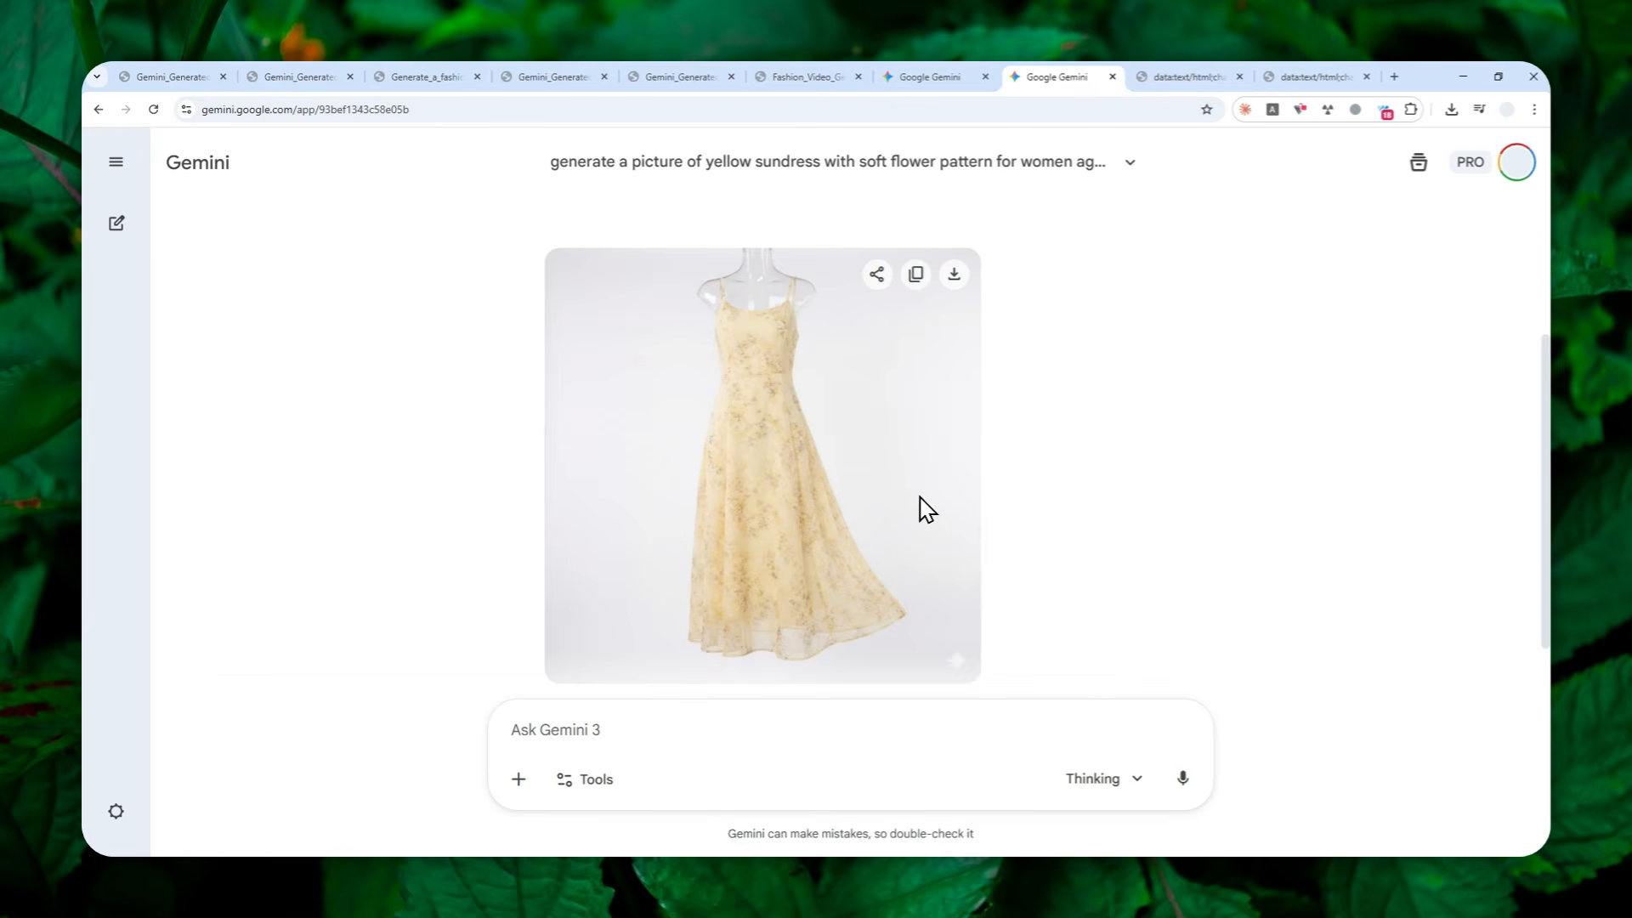
Open a new Gemini chat in a new browser tab and attach the yellow sundress product image to the prompt.
click(1394, 75)
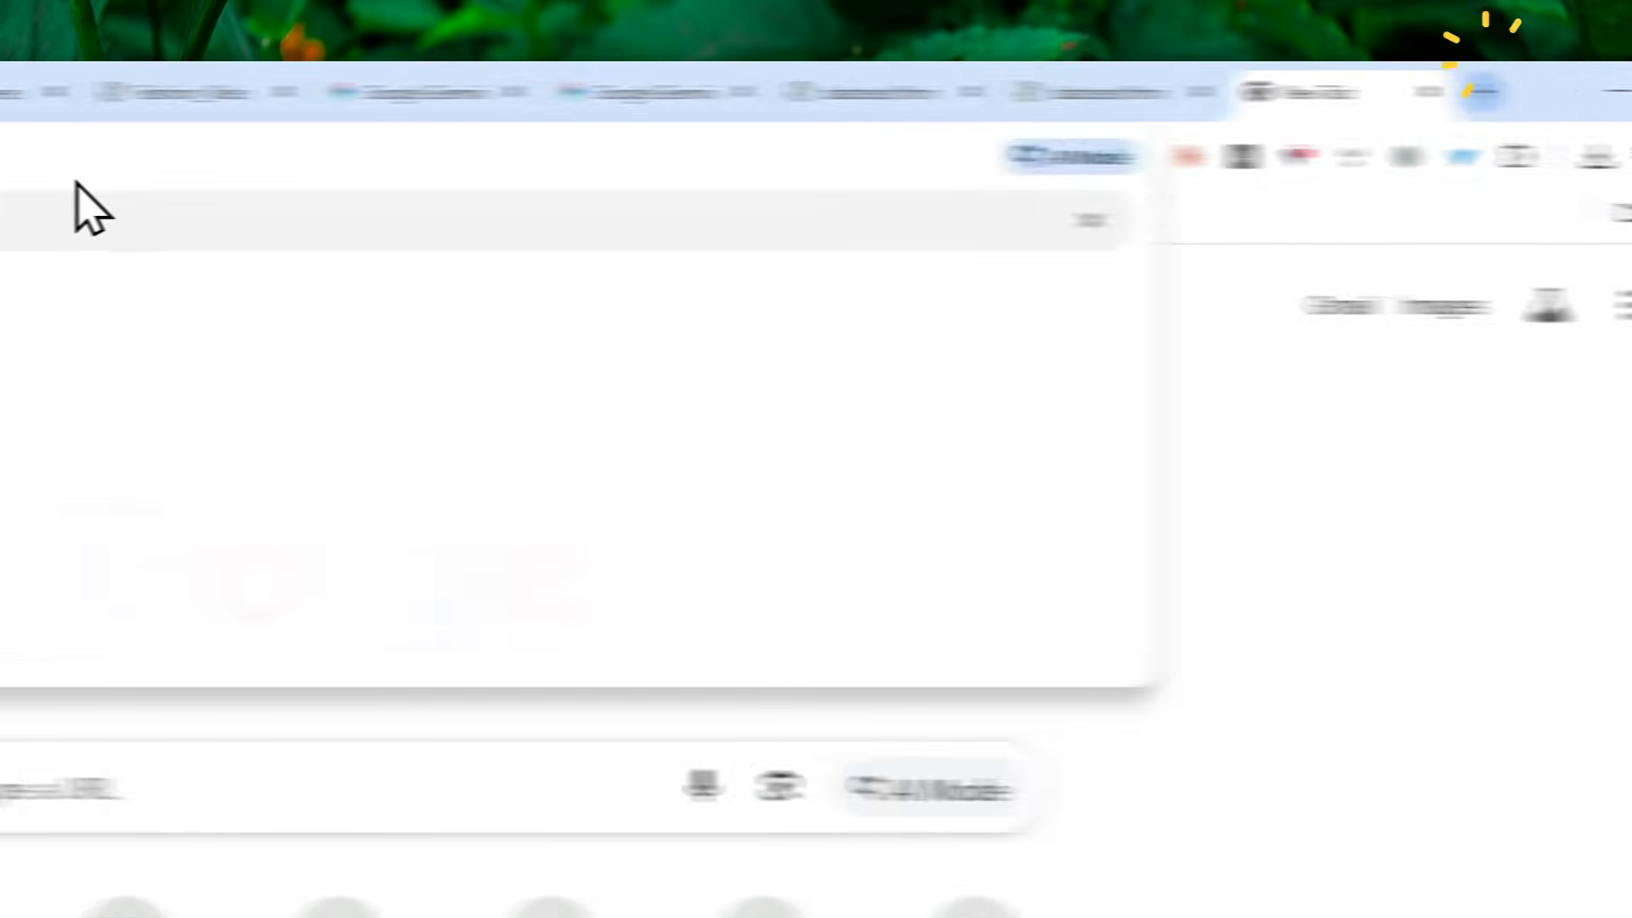
text(ge)
click(262, 136)
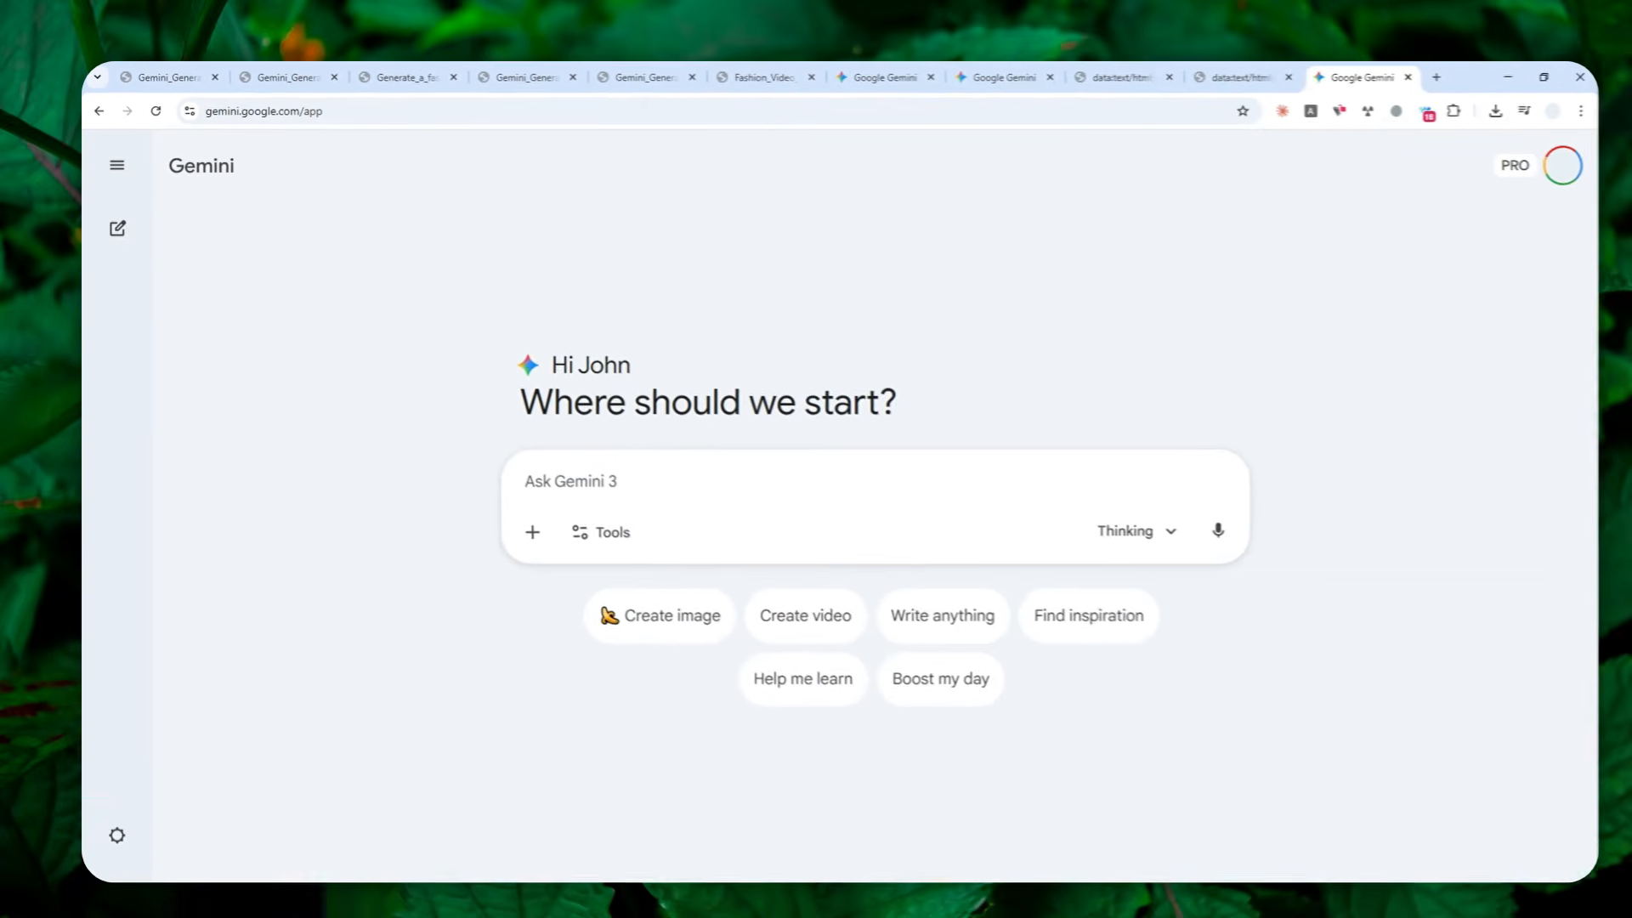
drag(1534, 463, 621, 515)
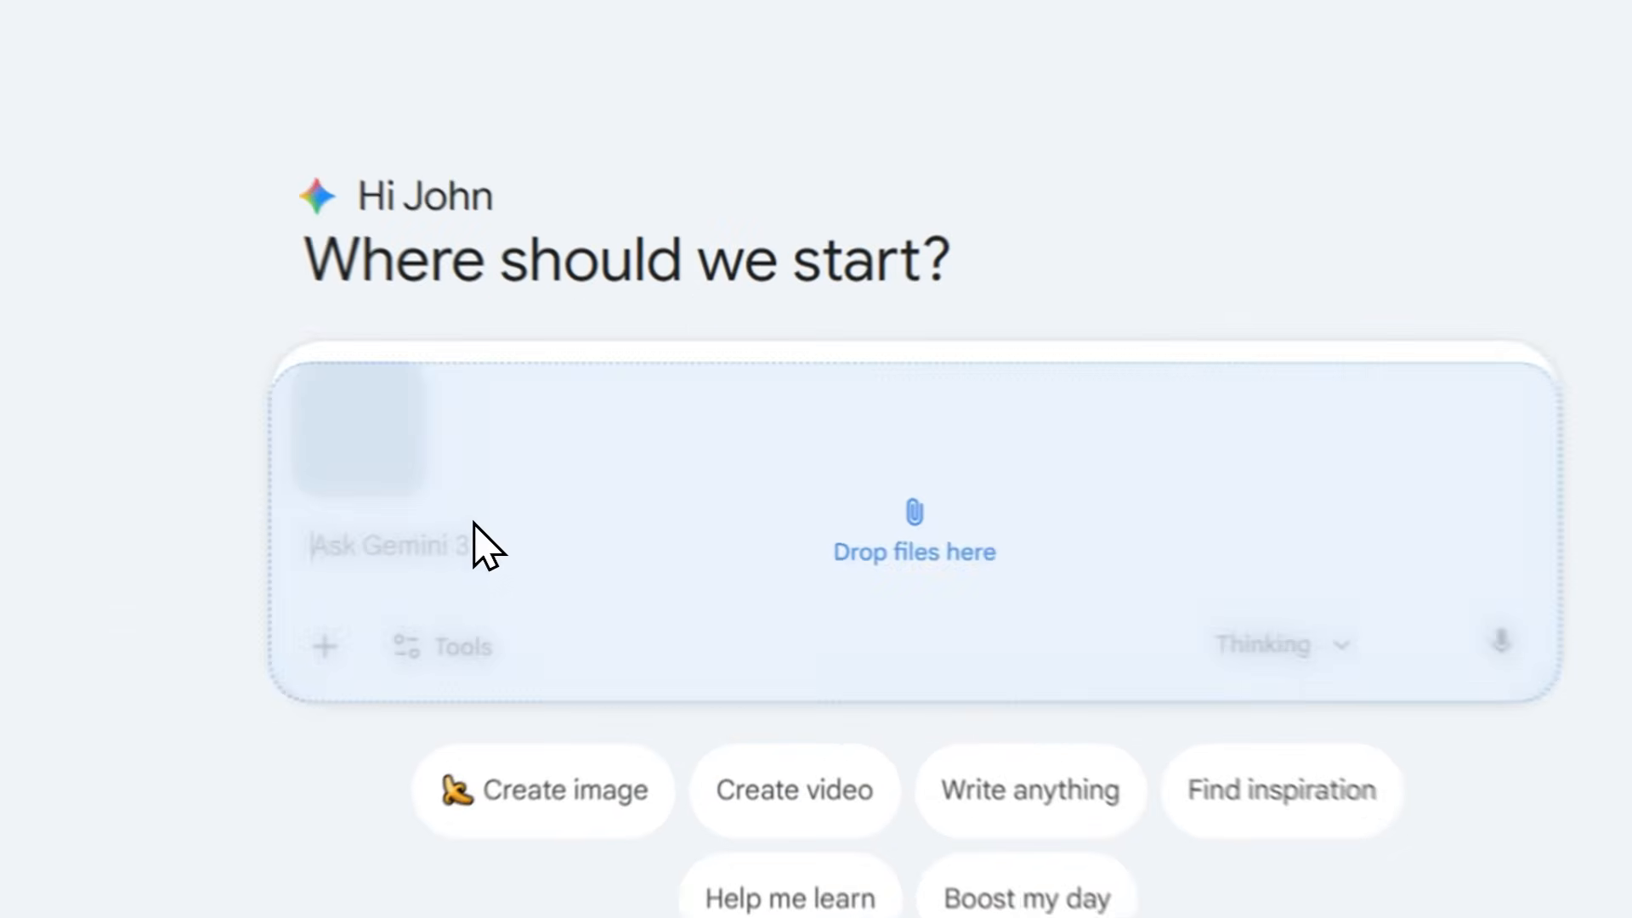
drag(473, 522, 475, 525)
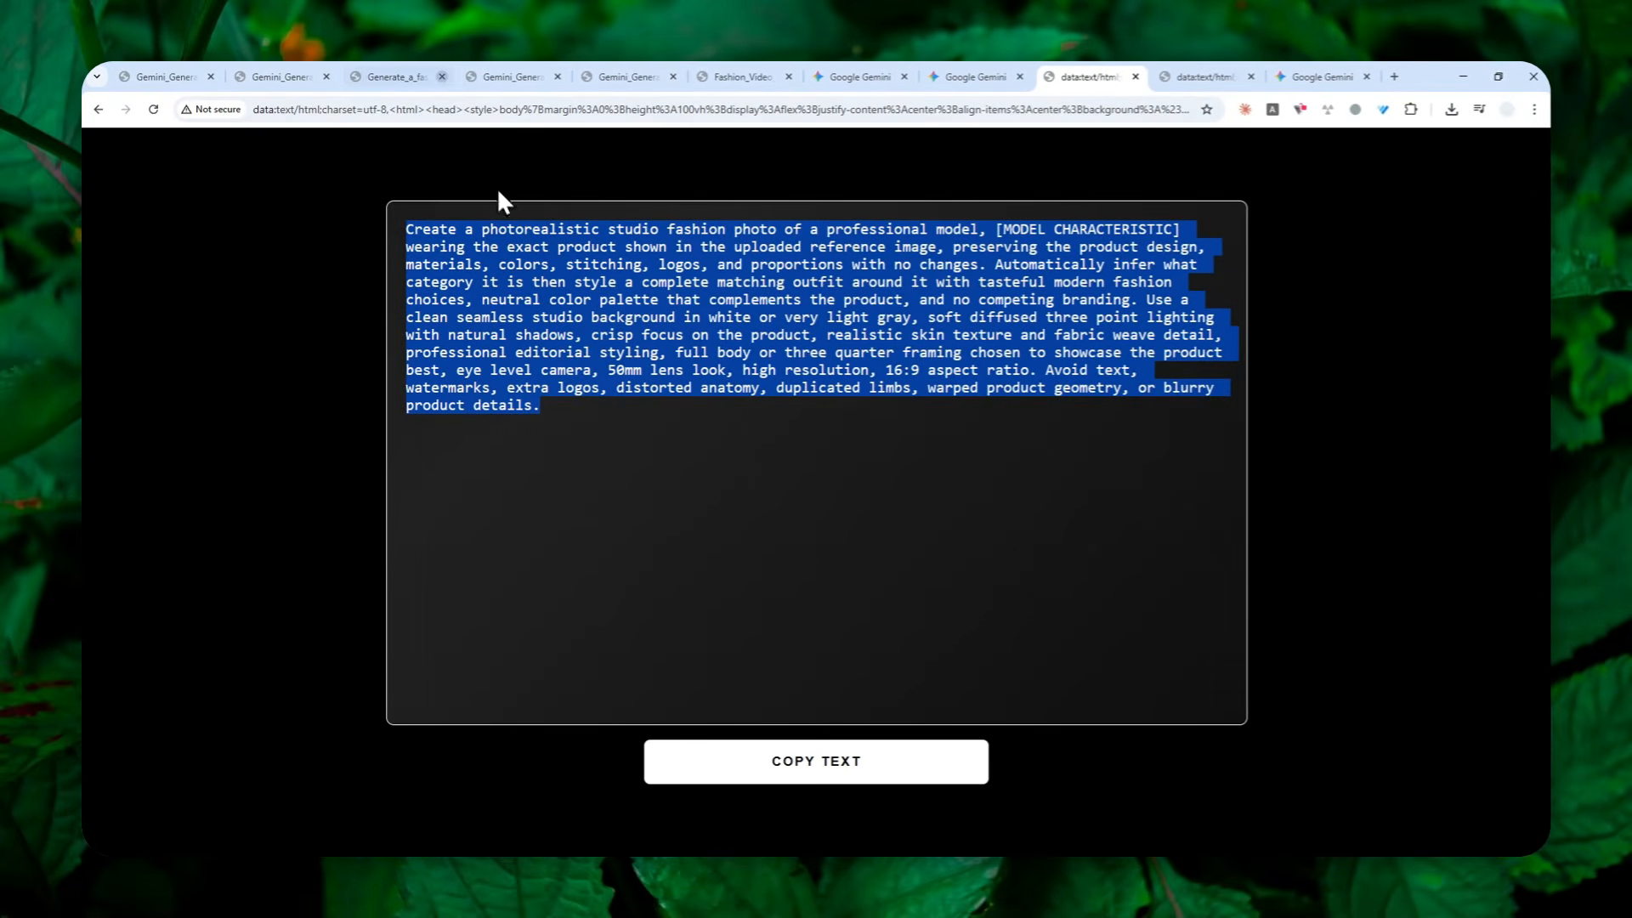
Check the denim jacket example, copy the studio fashion photo prompt template and paste it into the Gemini chat with the sundress image.
click(421, 77)
click(264, 77)
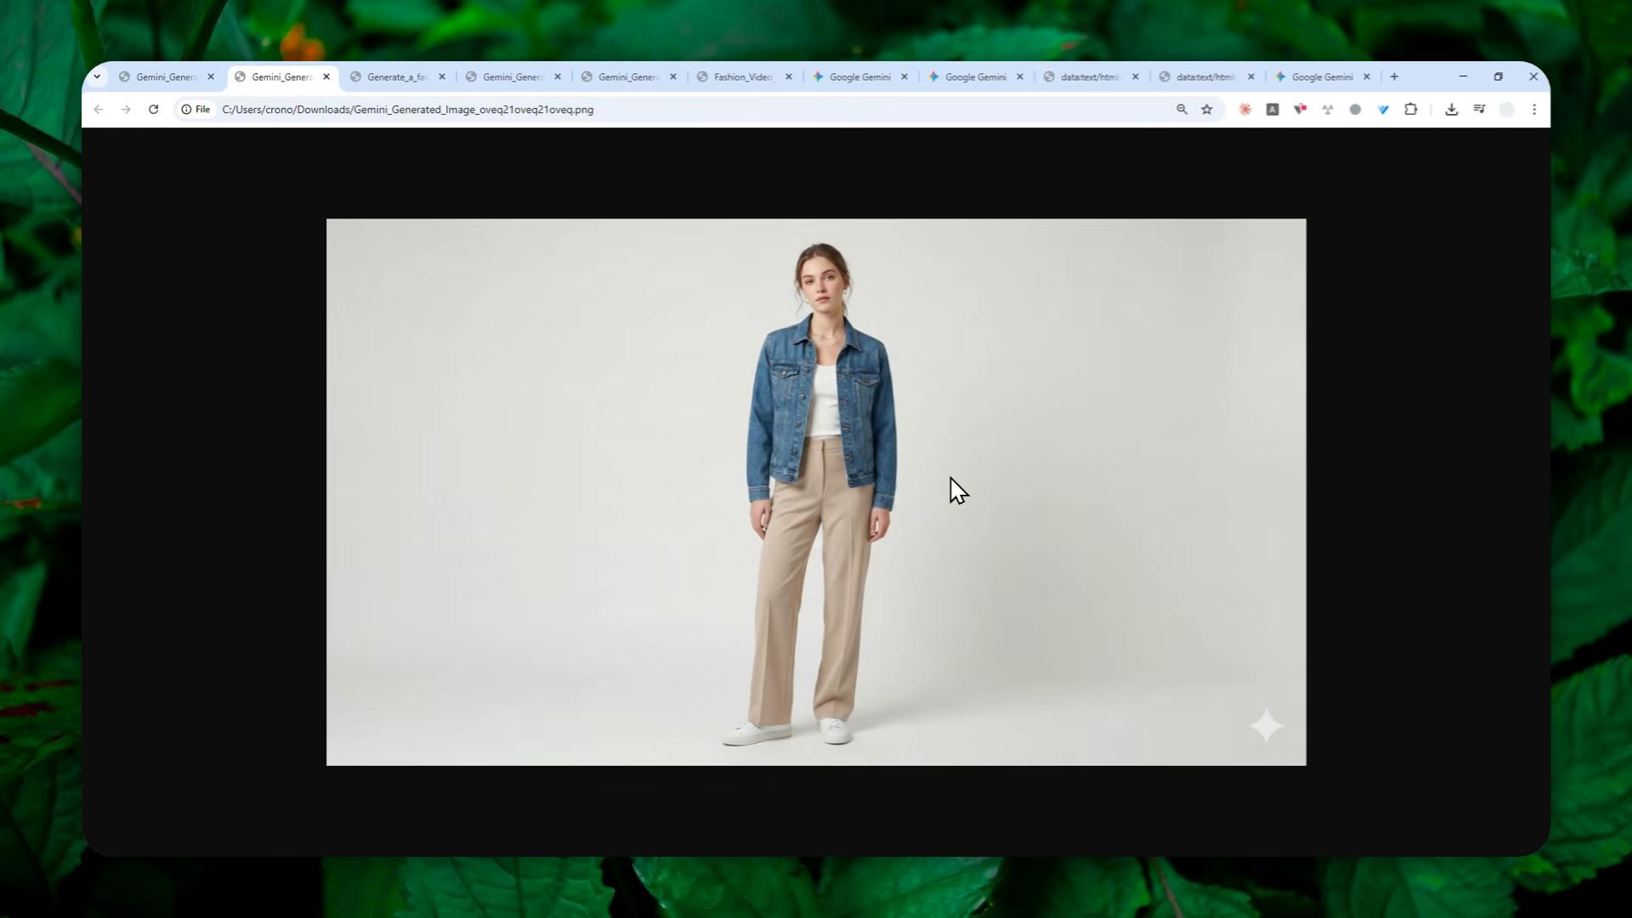
click(1112, 78)
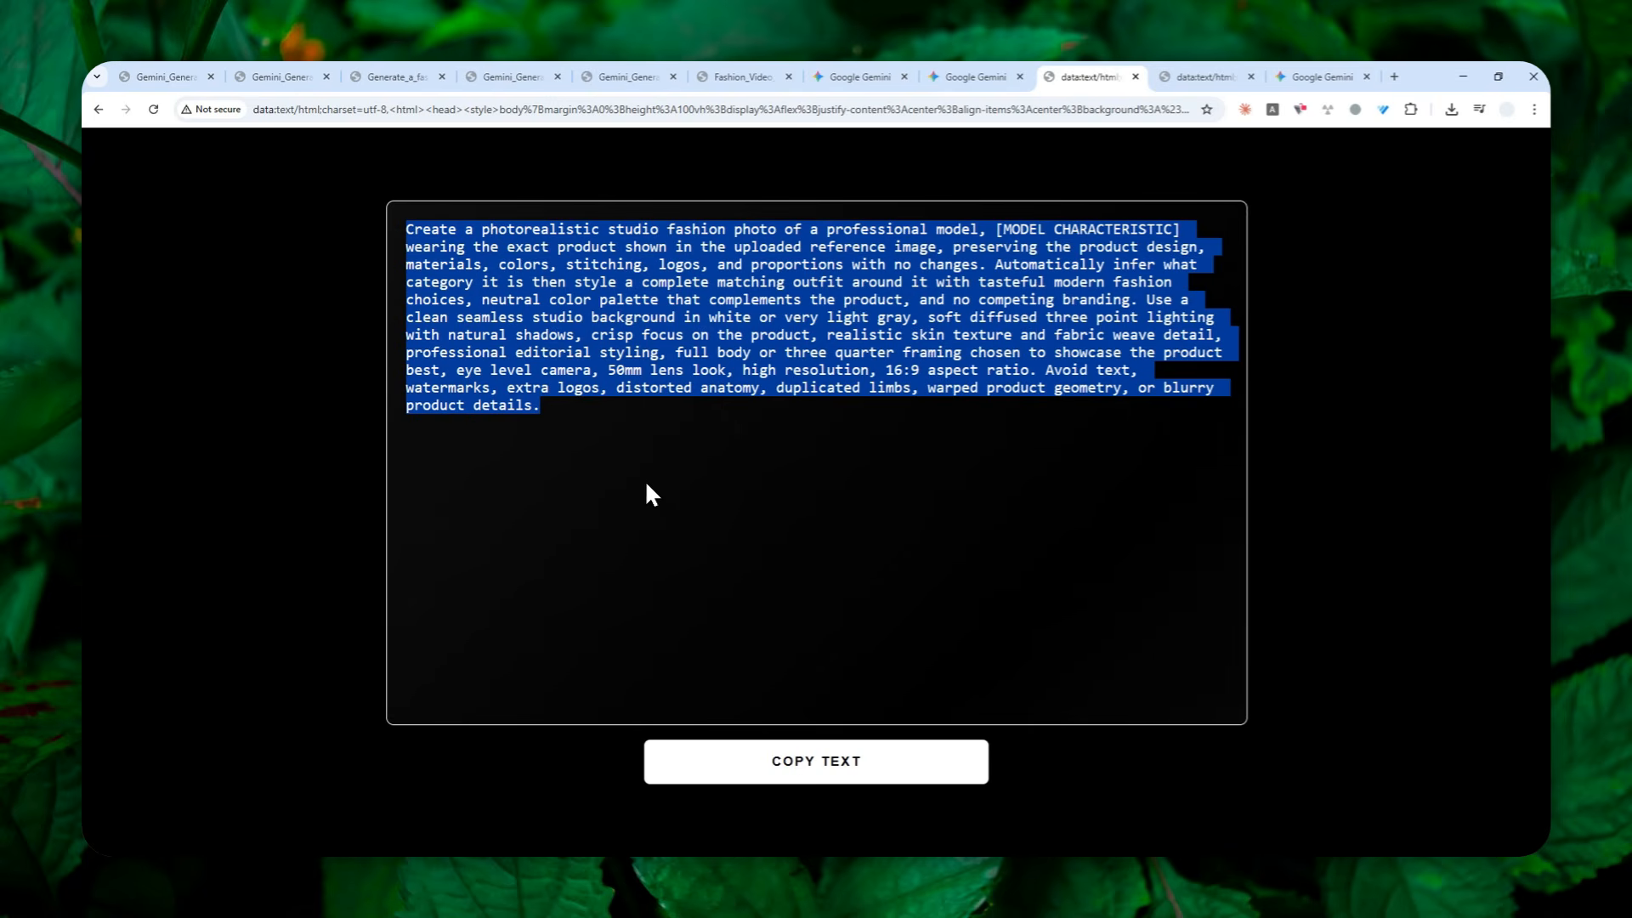
click(808, 762)
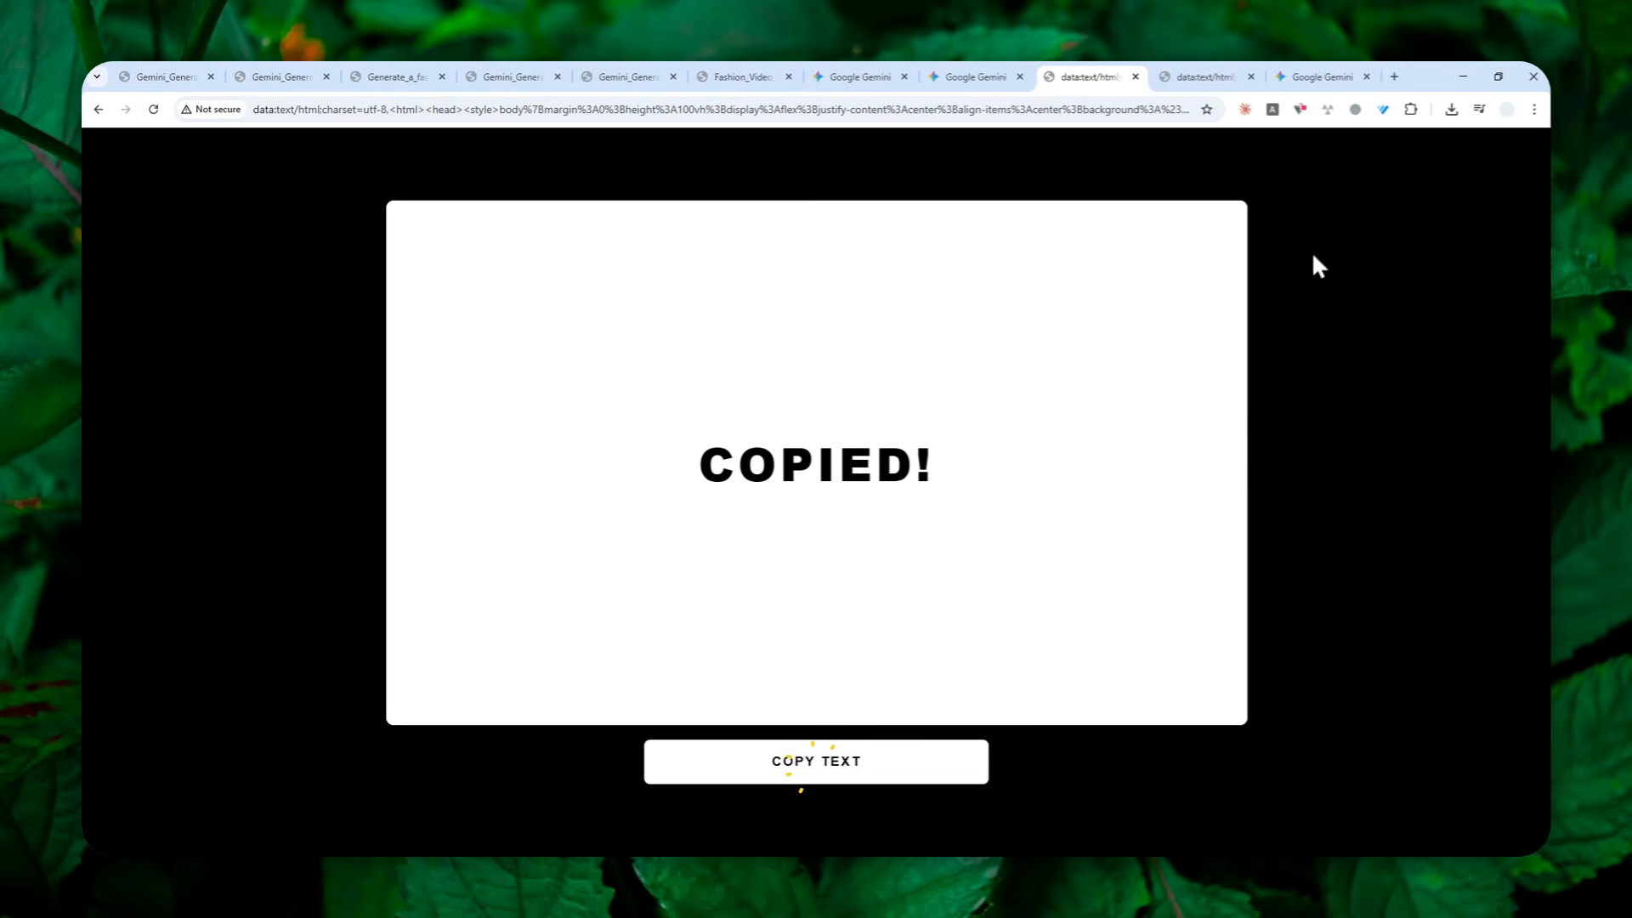
click(1317, 76)
right_click(558, 508)
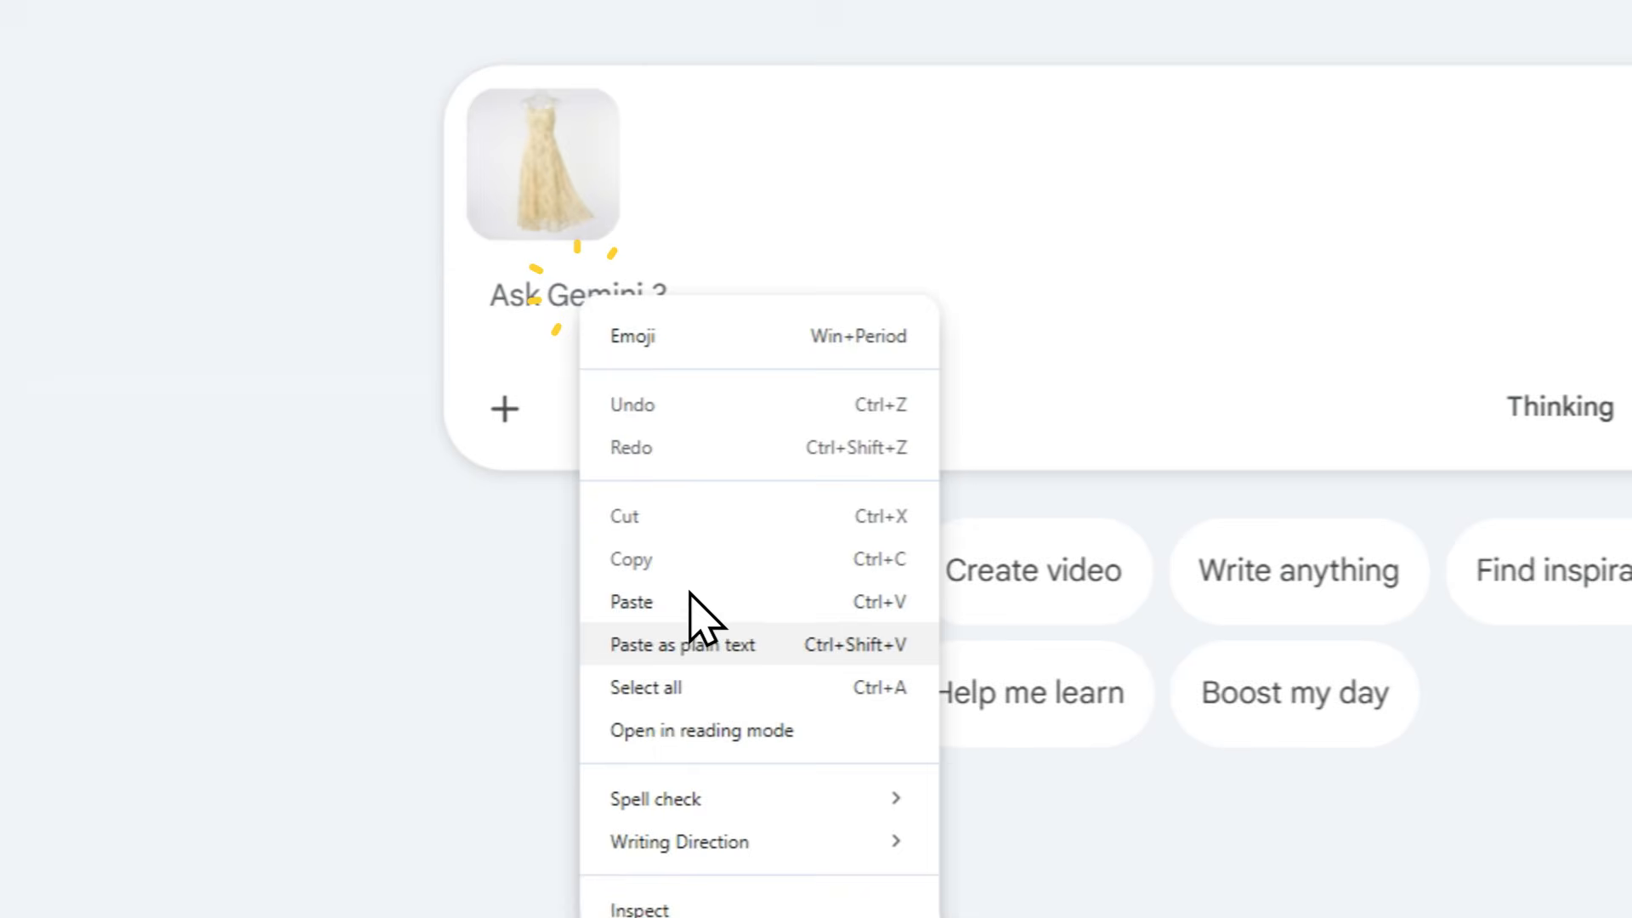
click(687, 600)
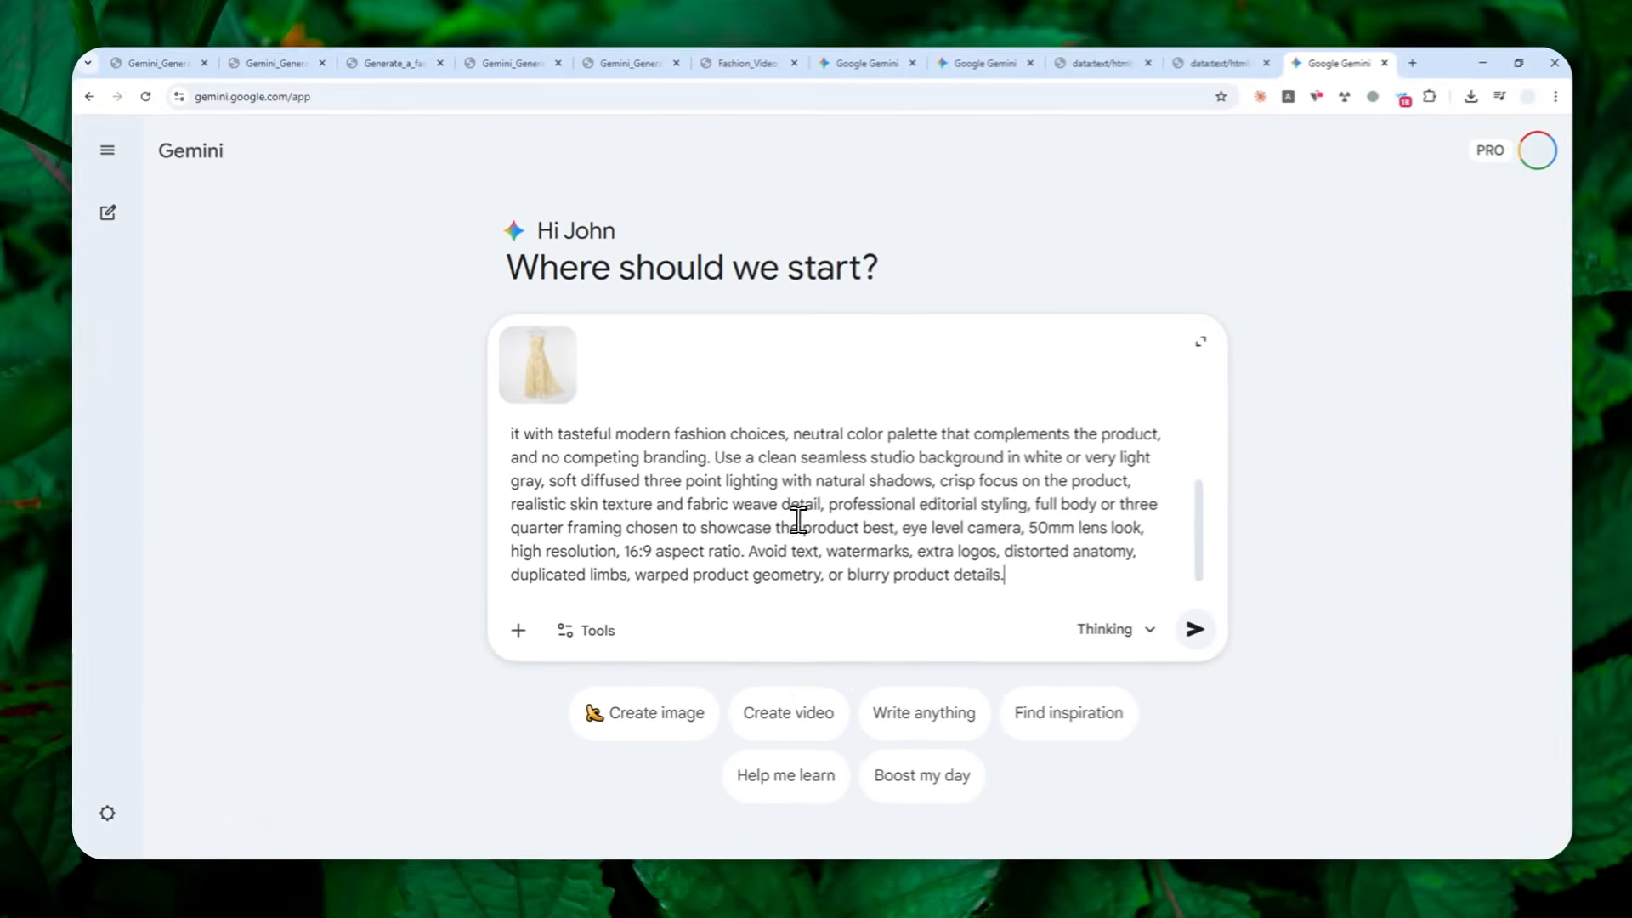
Replace the MODEL CHARACTERISTIC placeholder text inside the prompt's brackets with "young American woman".
scroll(1087, 336, up, 3)
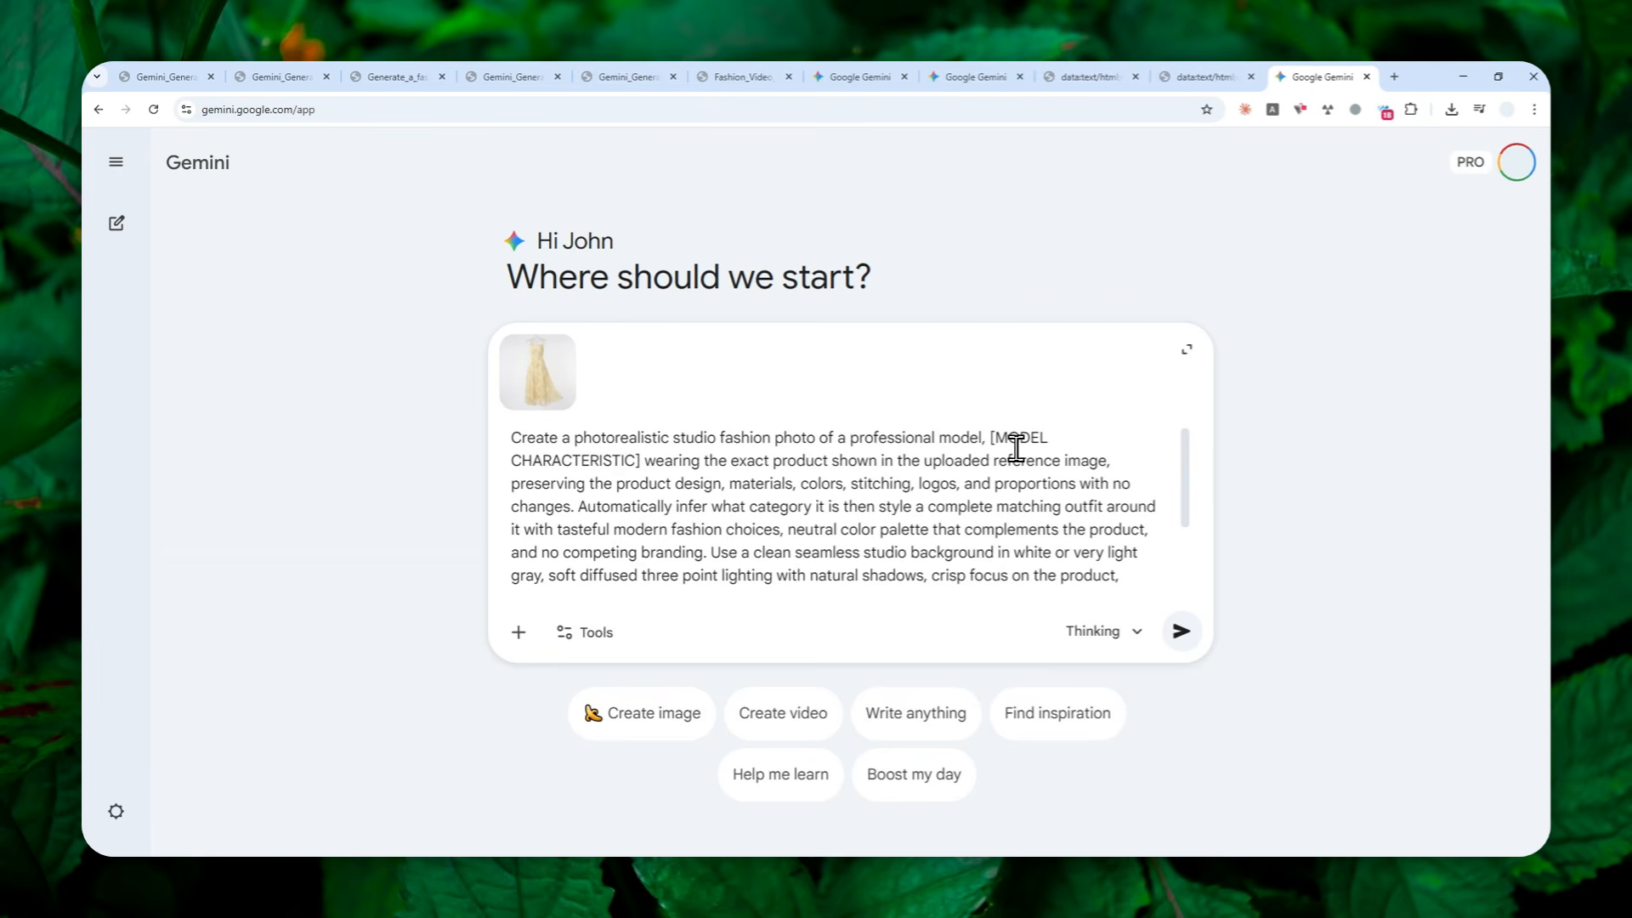
drag(996, 439, 657, 479)
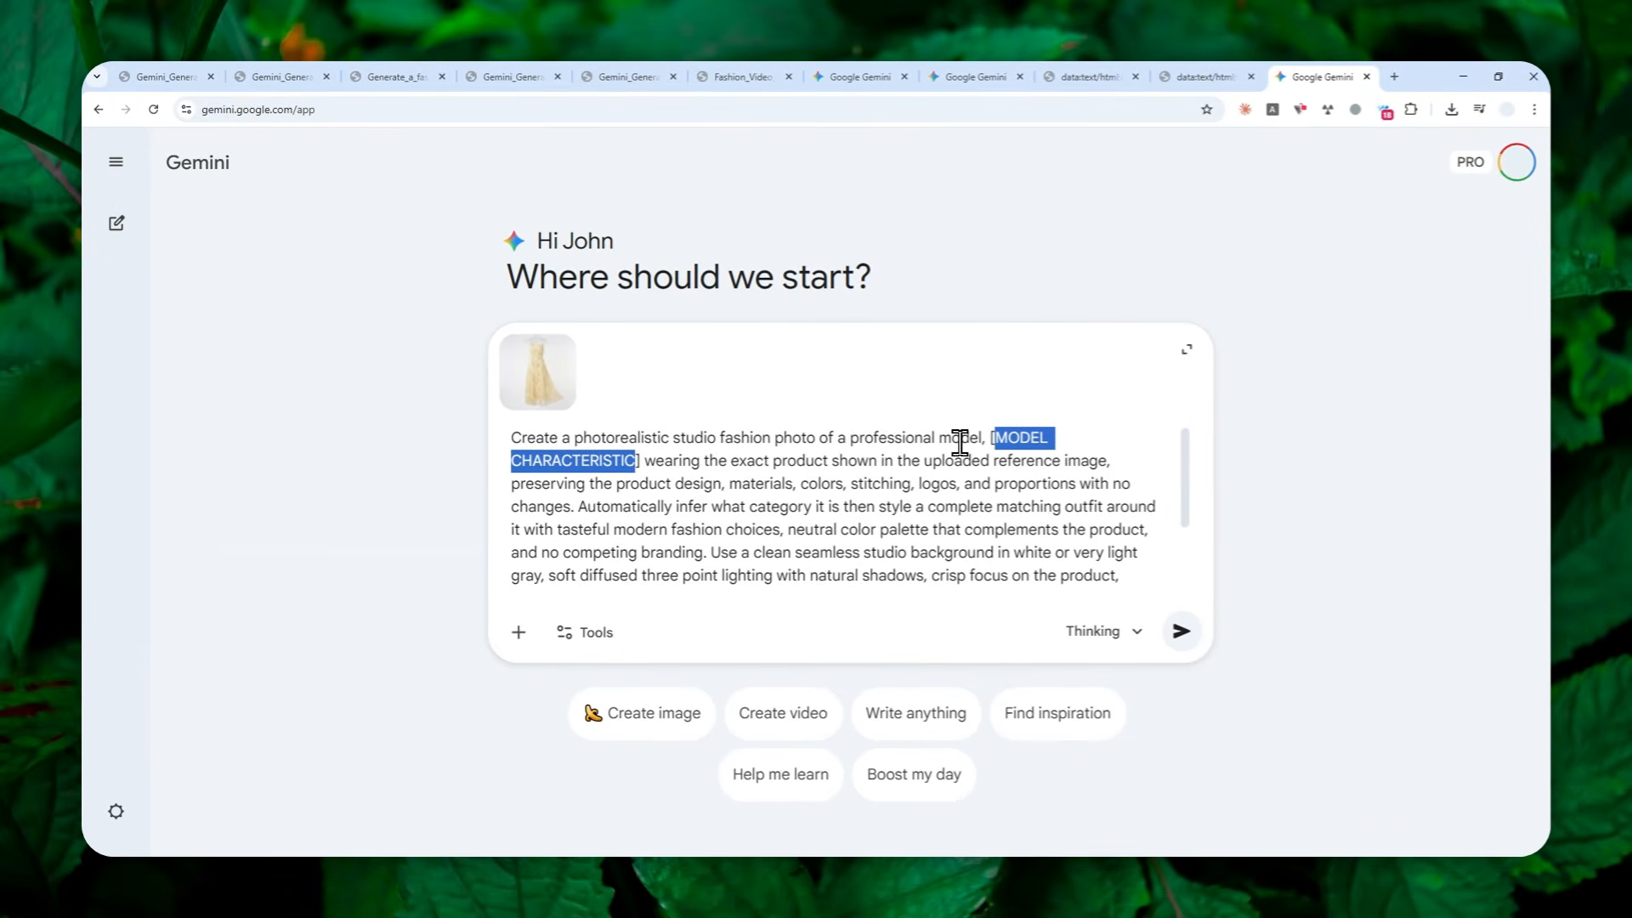
text(young American woman)
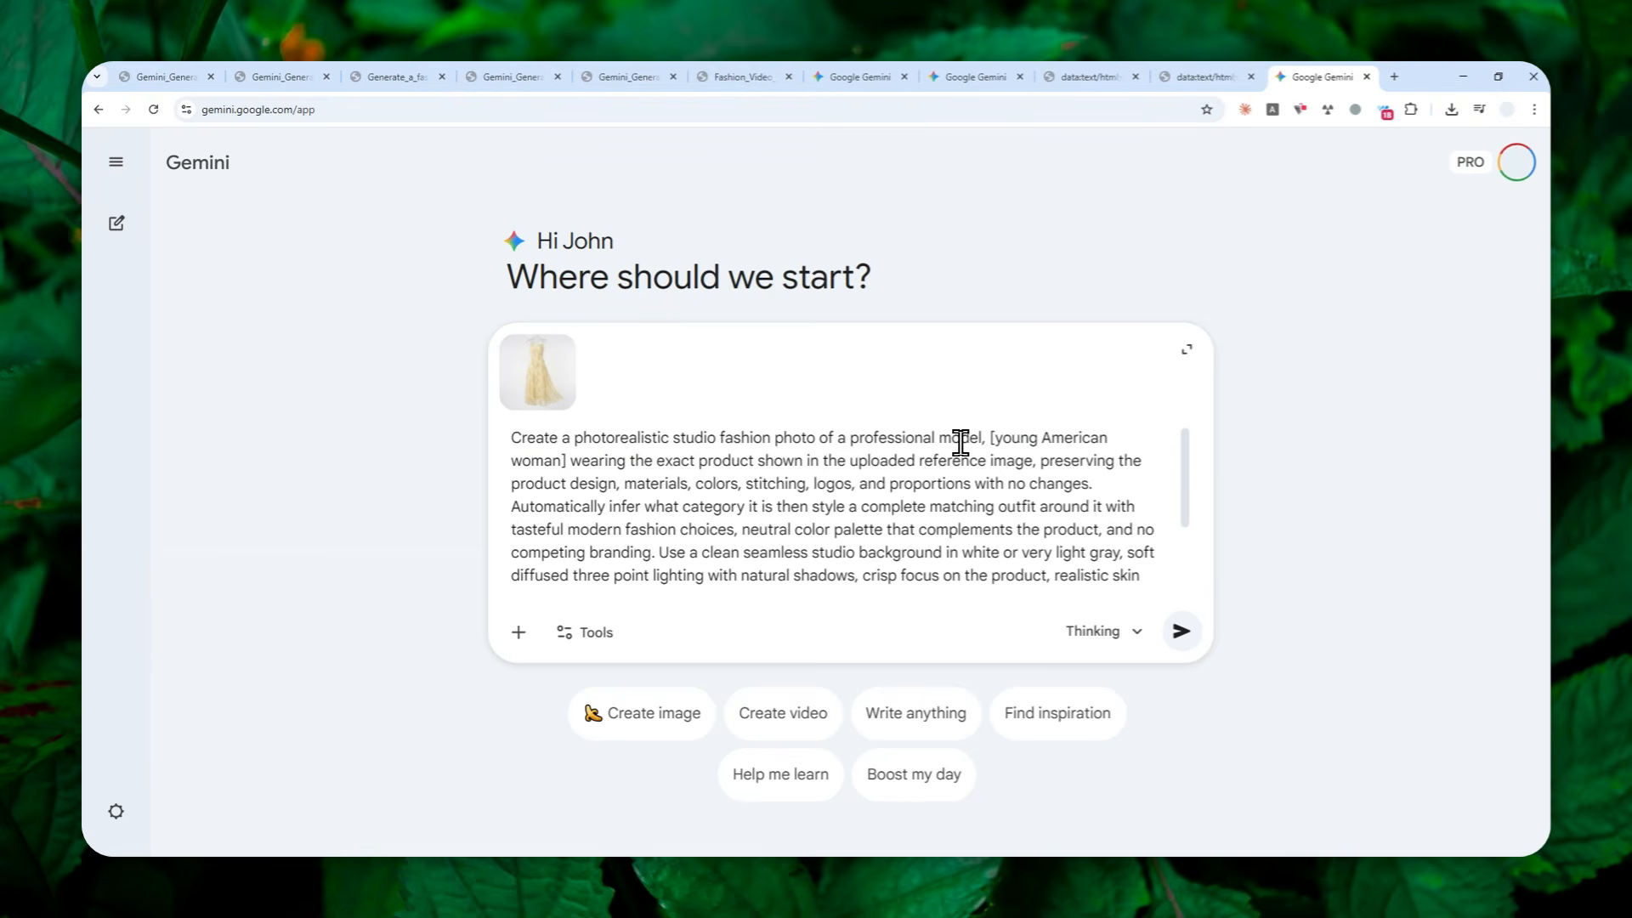
Enable image creation for the prompt, choose the Thinking model and submit the request.
scroll(850, 510, down, 3)
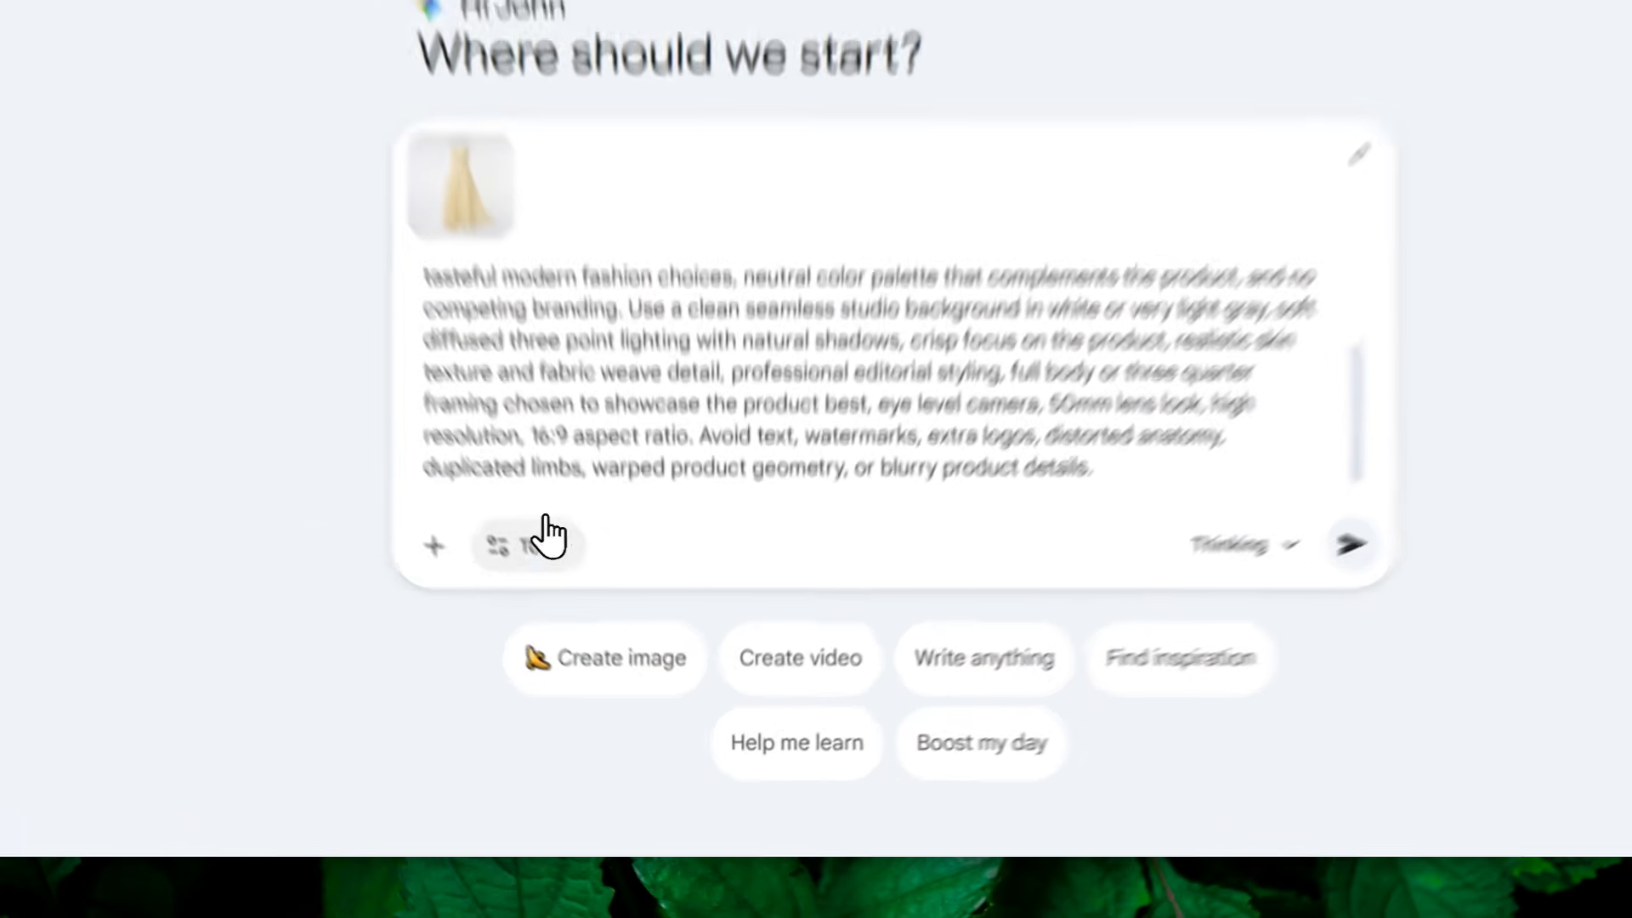
click(584, 632)
click(533, 680)
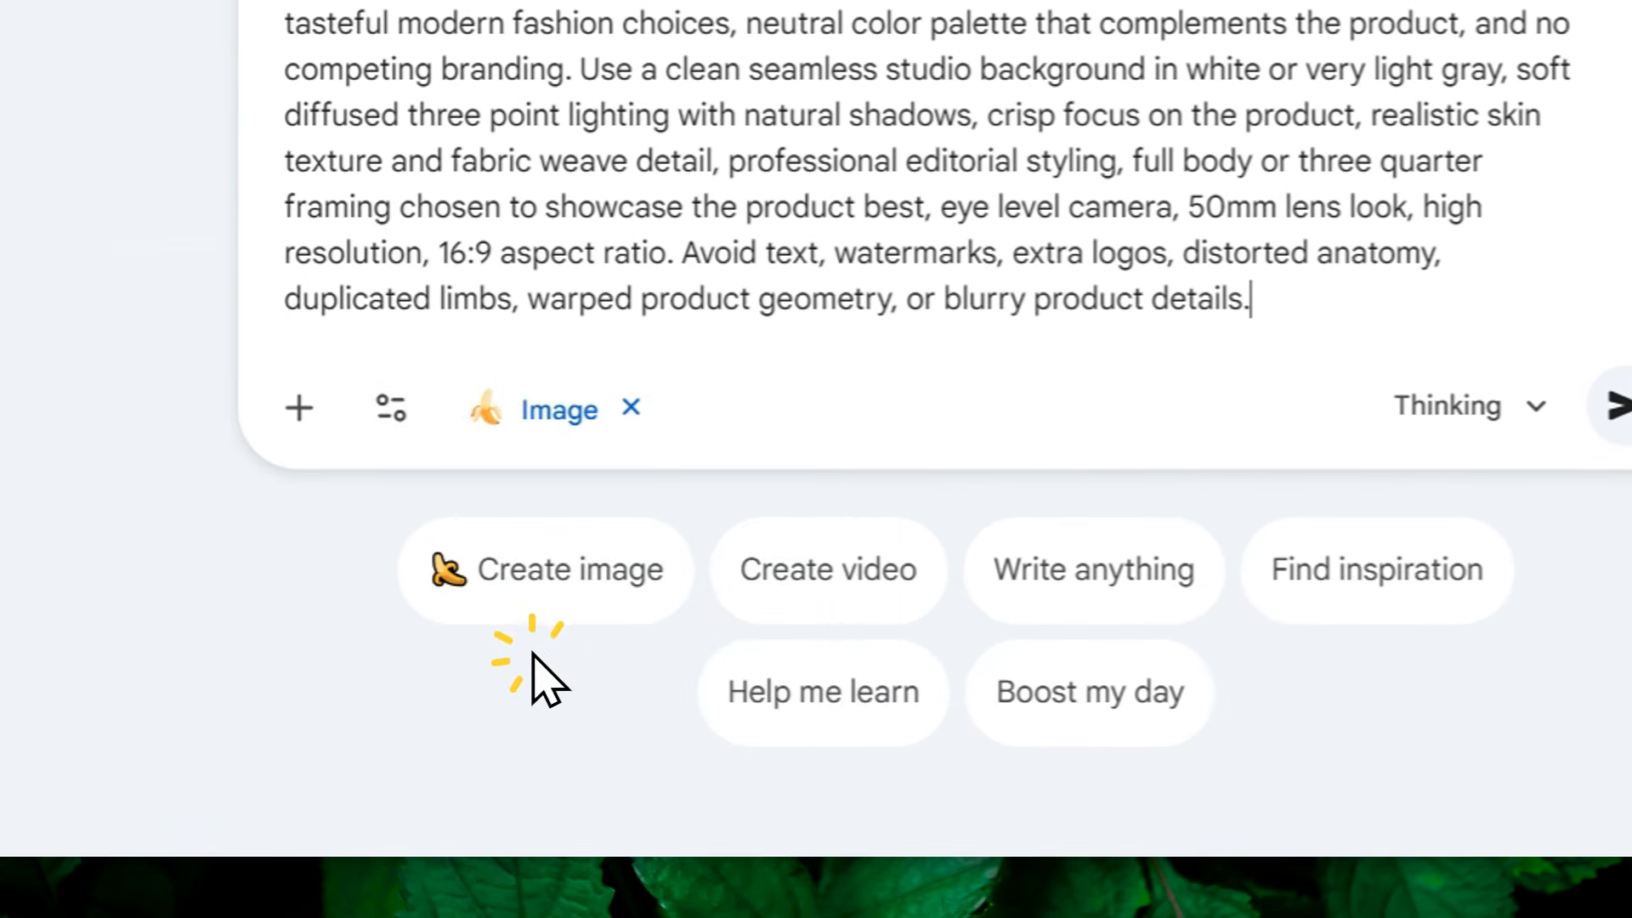
click(1445, 408)
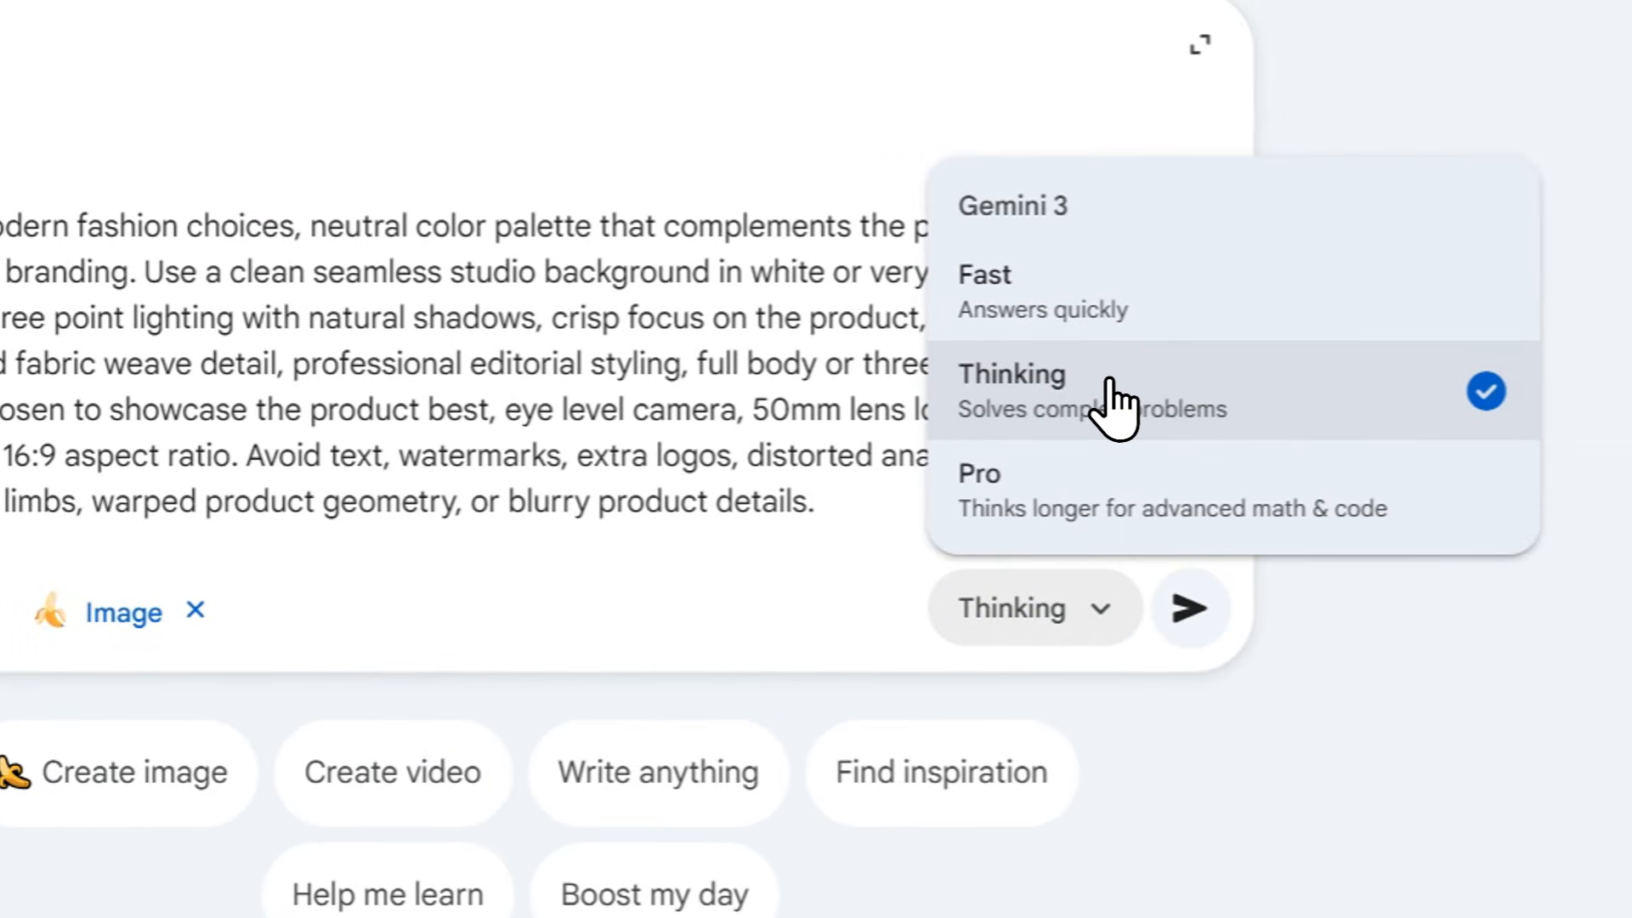
click(1112, 400)
click(1190, 610)
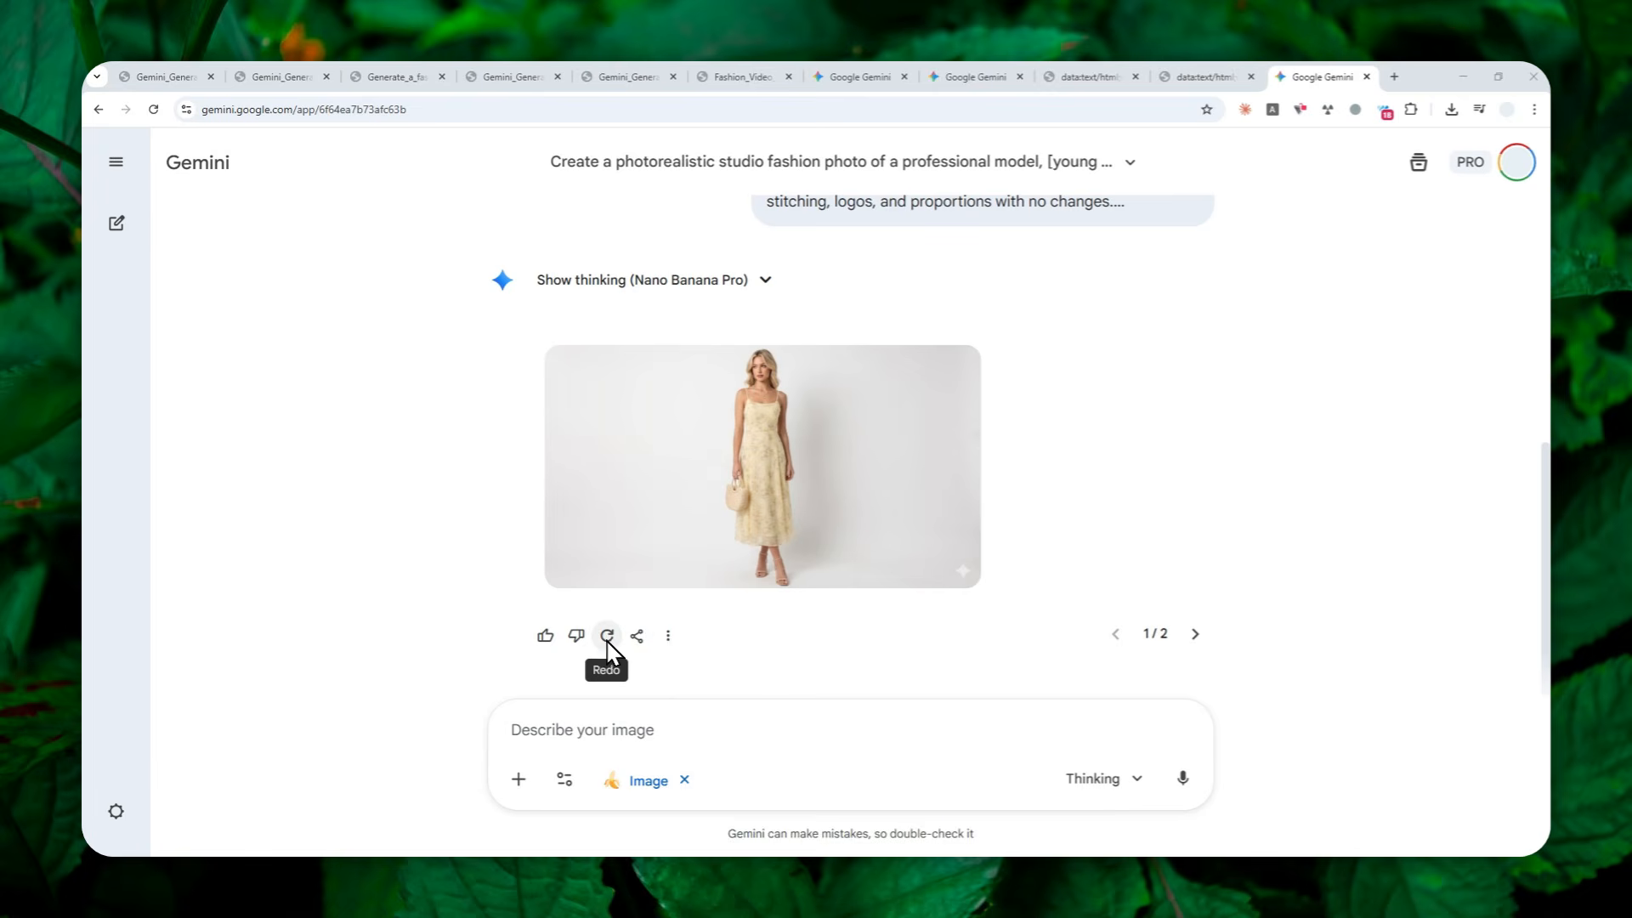
Switch to the second version of the generated model photo and download it at full size.
click(1193, 635)
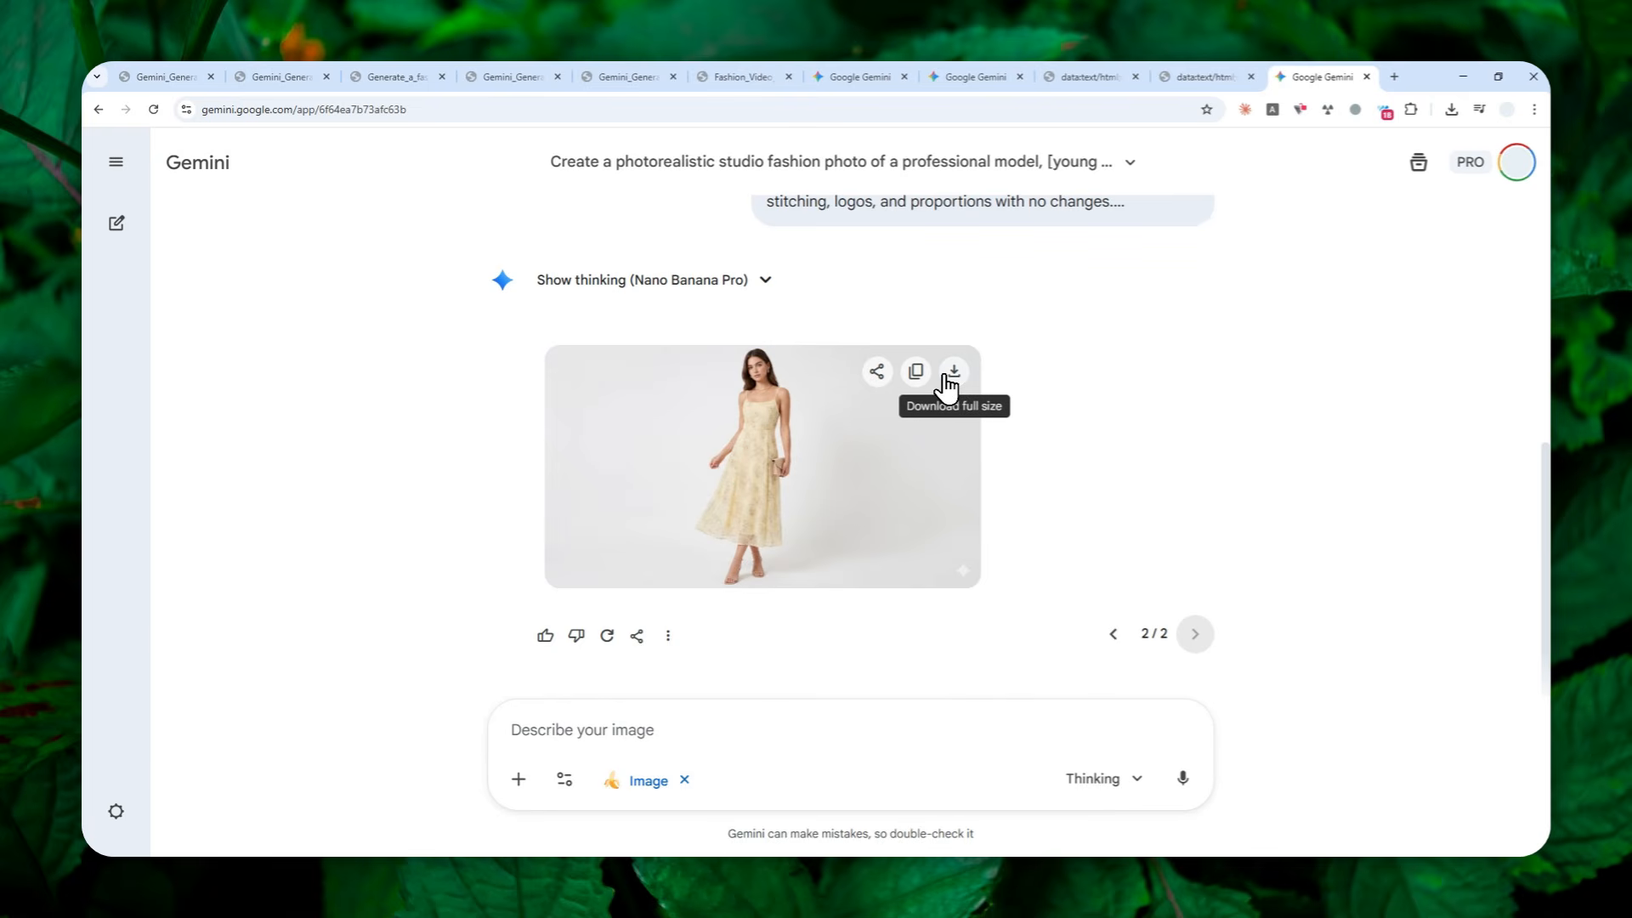
click(952, 374)
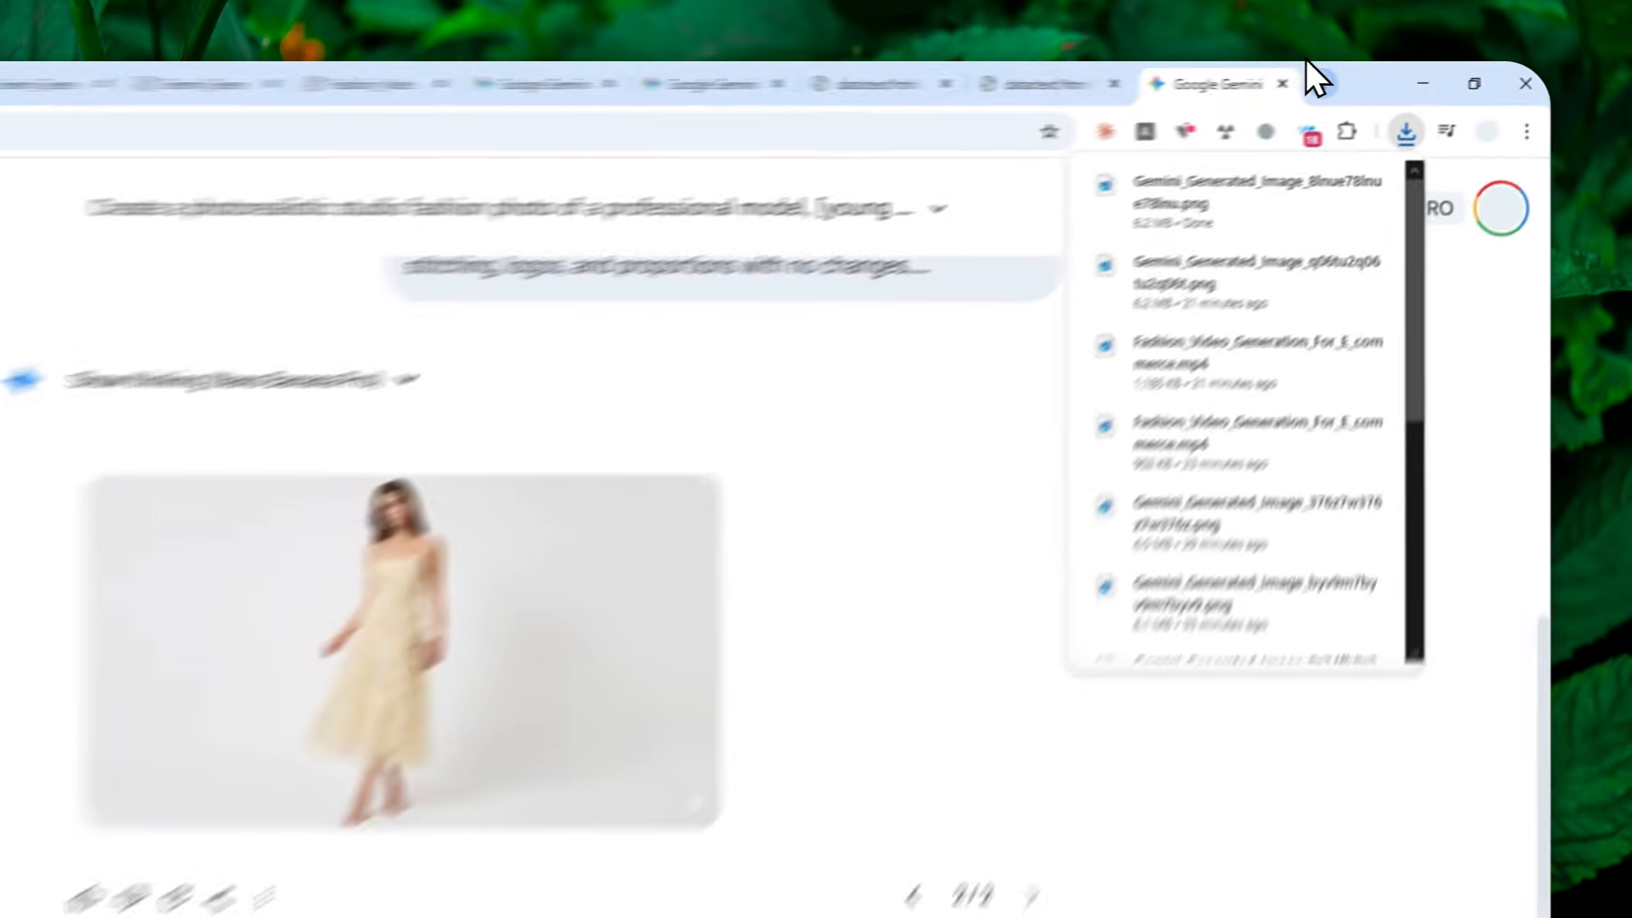
Open another new Gemini chat from gemini.google.com in a new browser tab.
click(1394, 77)
text(gemini.google.com)
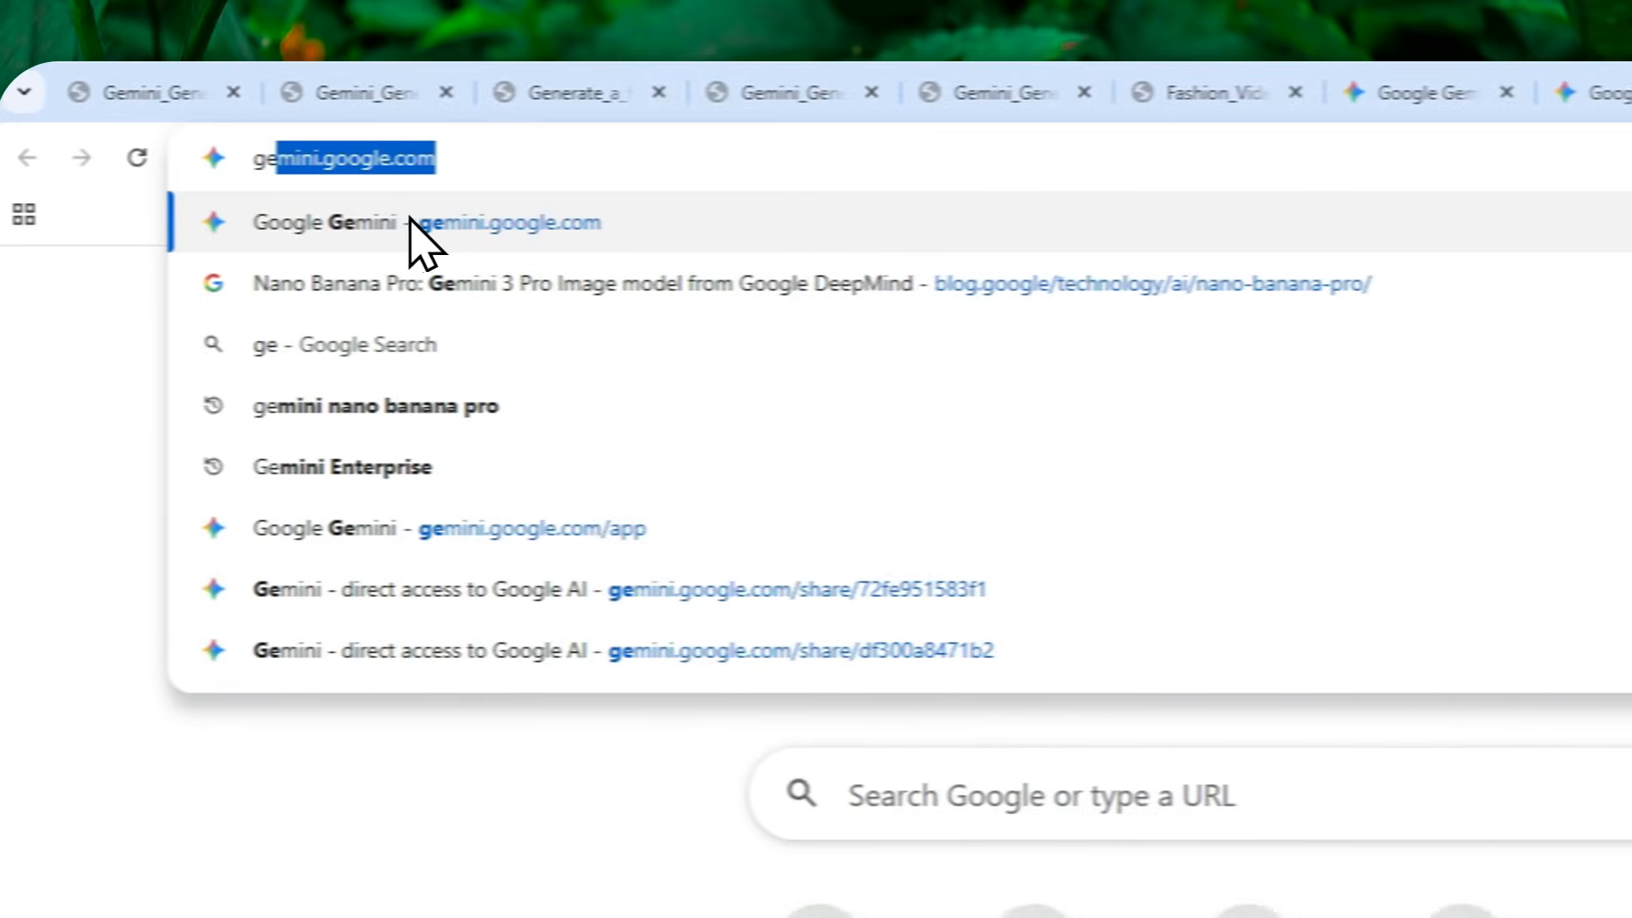
key(Return)
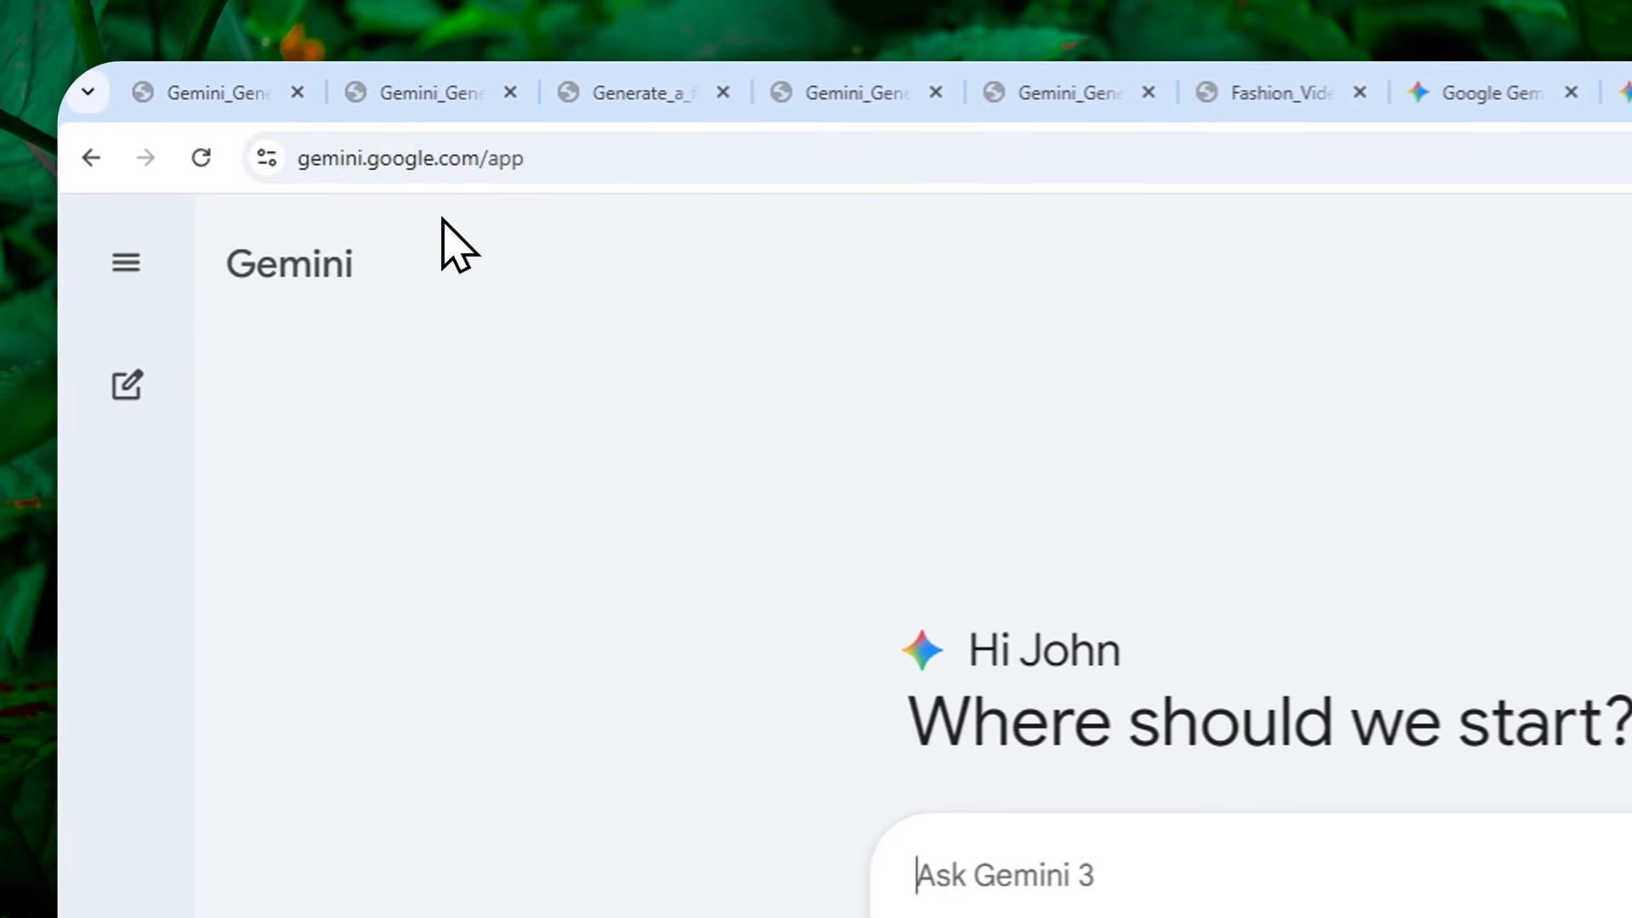
Open Google's Flow video tool in a separate browser tab to view it as an alternative.
click(1270, 83)
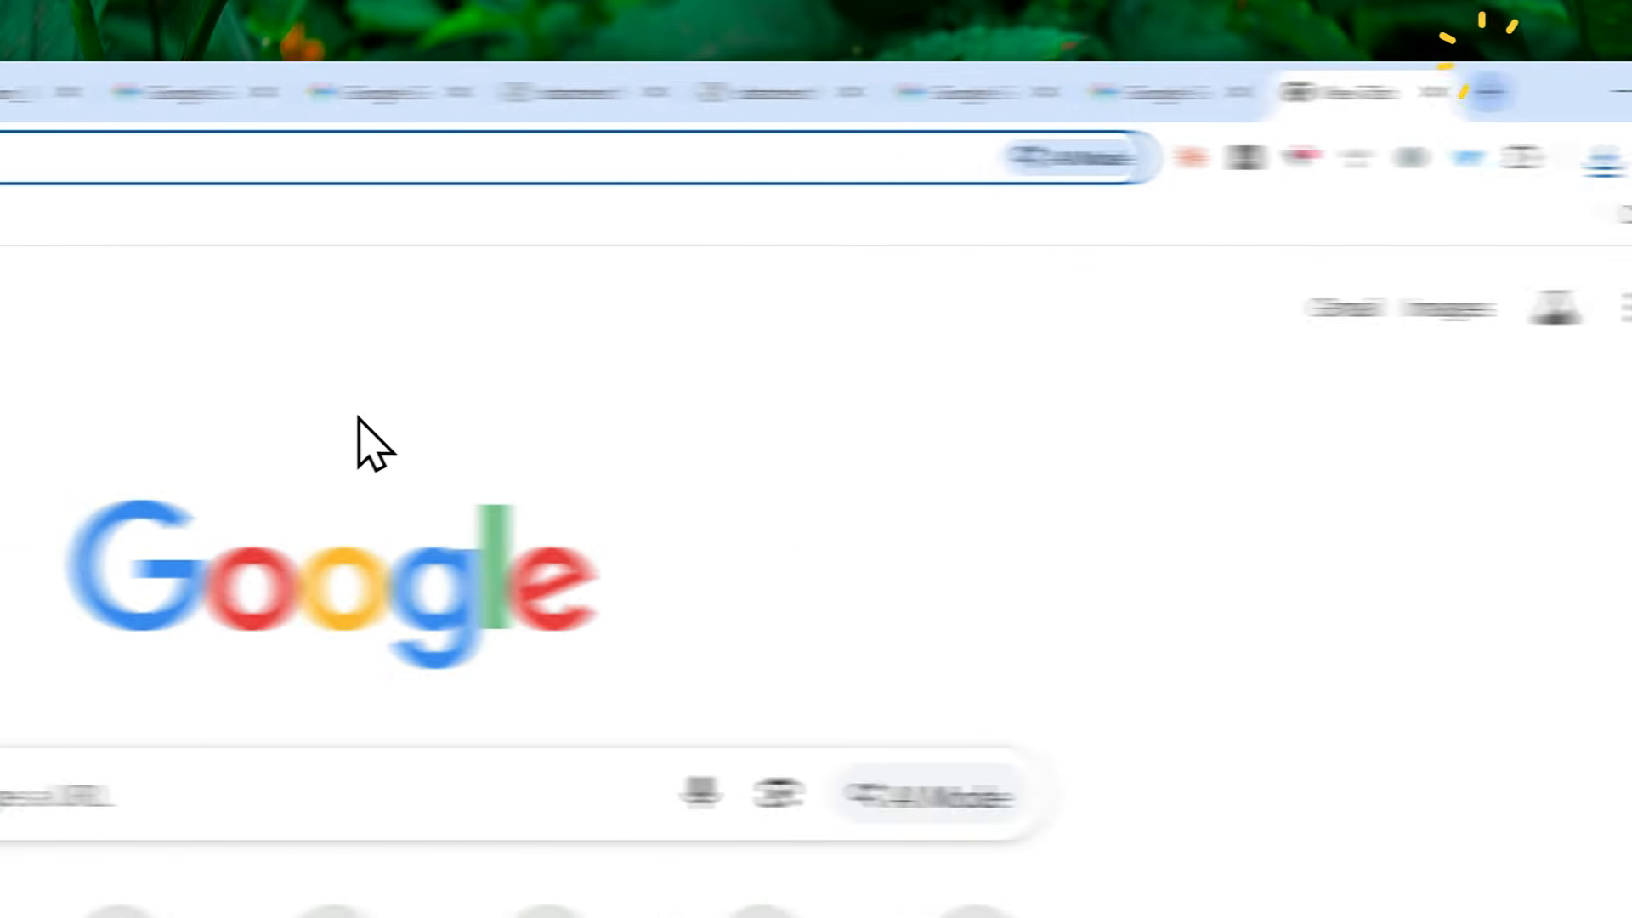
text(flow)
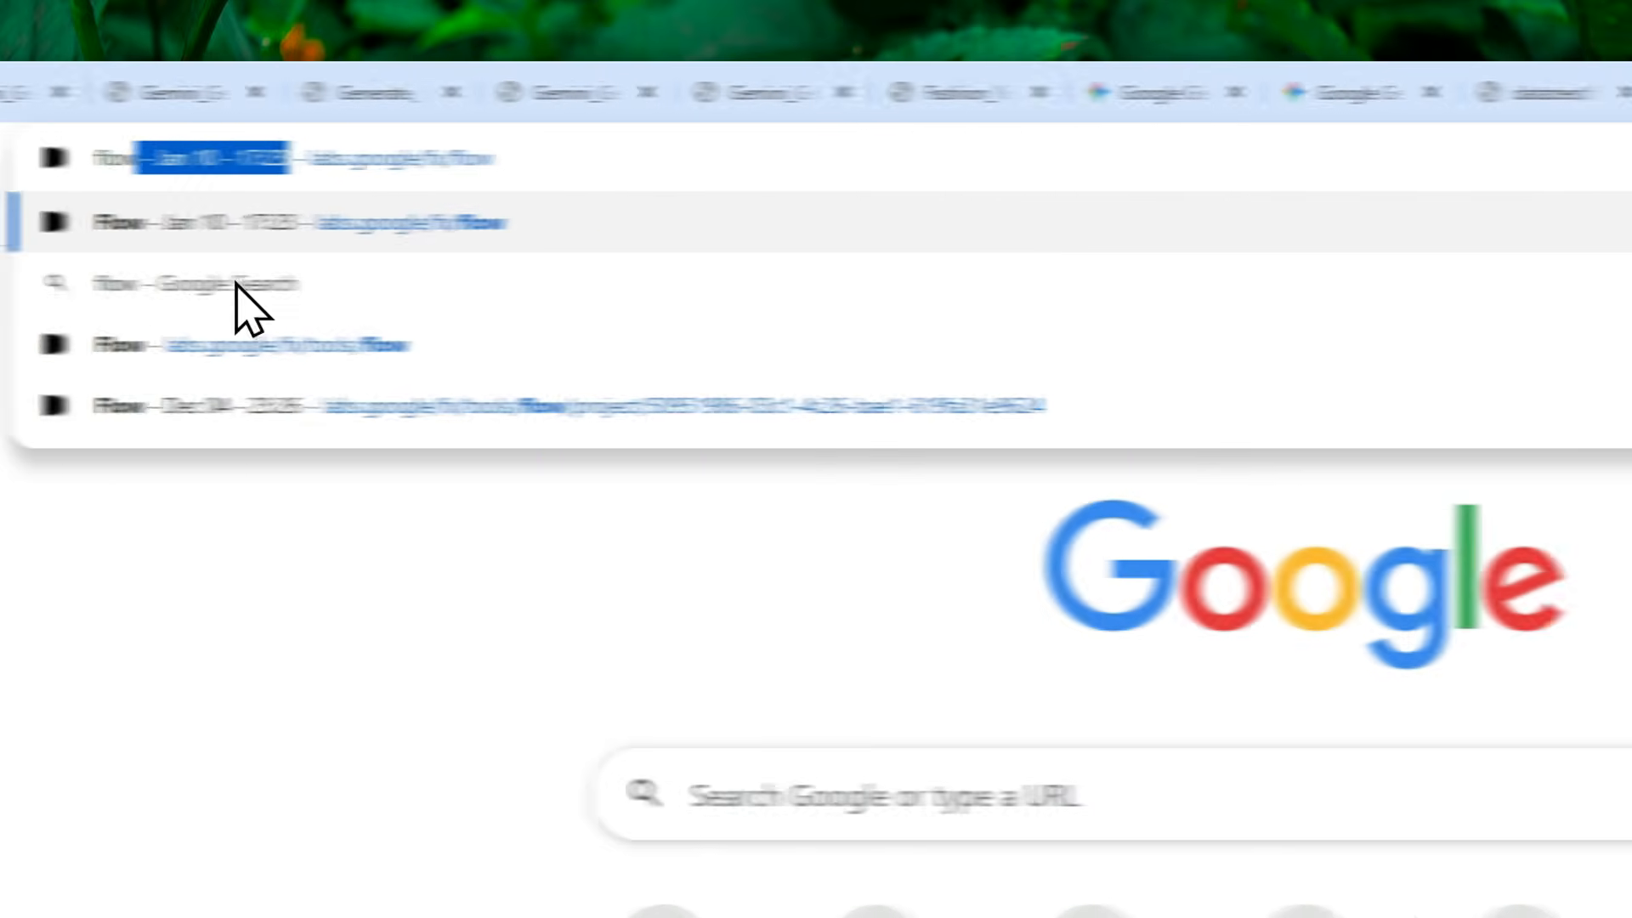
click(298, 222)
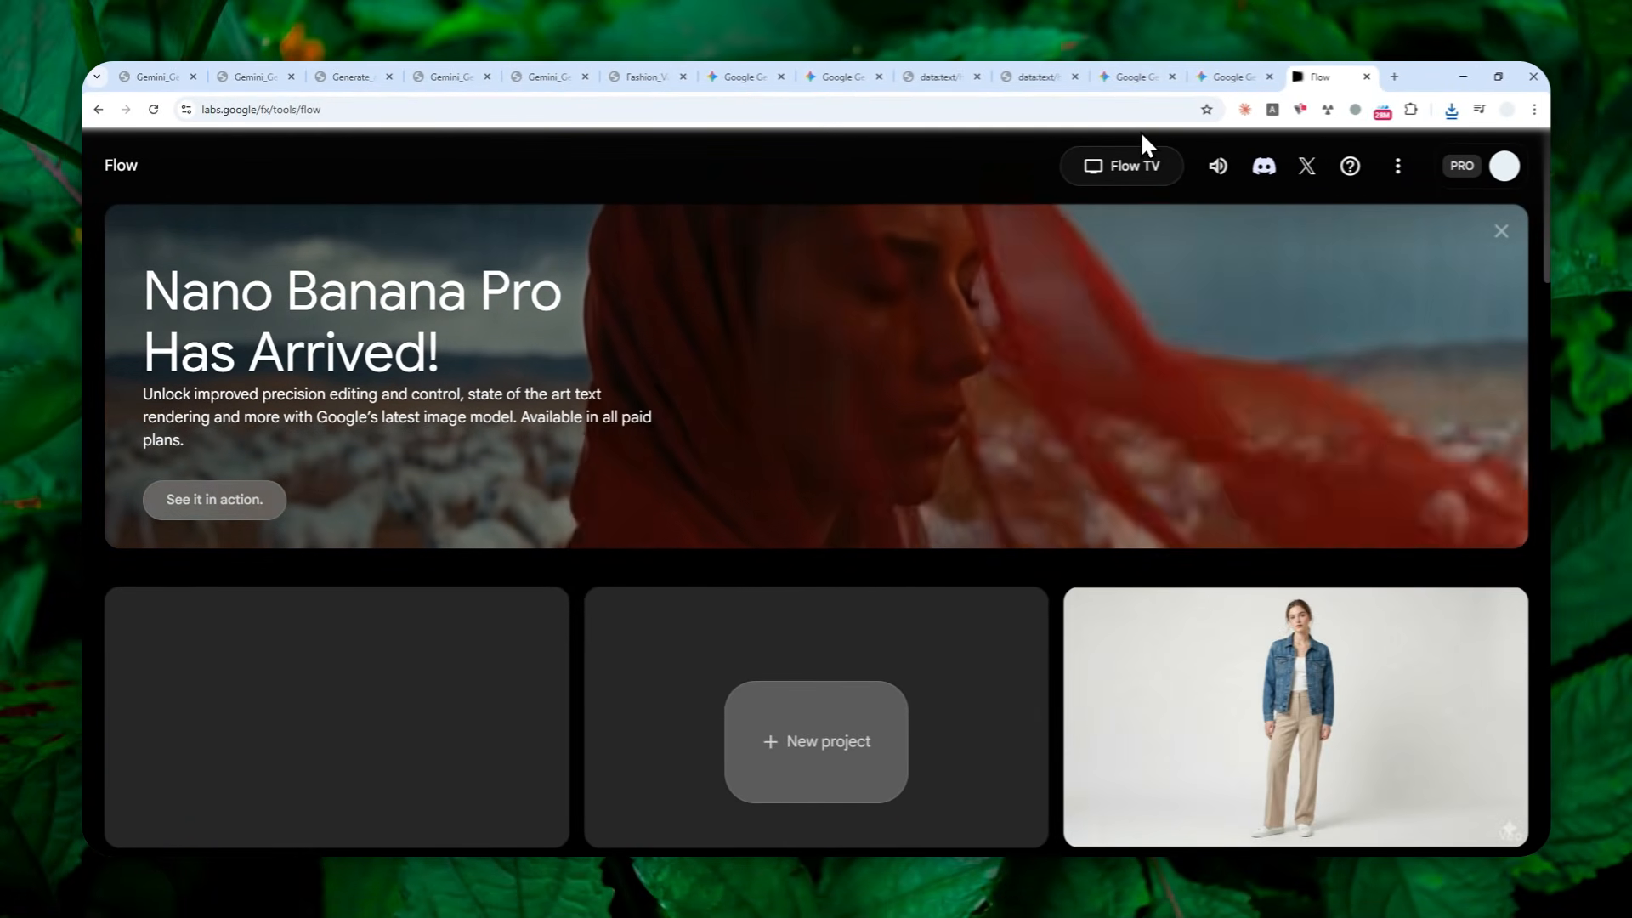
Return to the empty Gemini chat and attach the downloaded photo of the model wearing the yellow dress.
mouse_move(1213, 75)
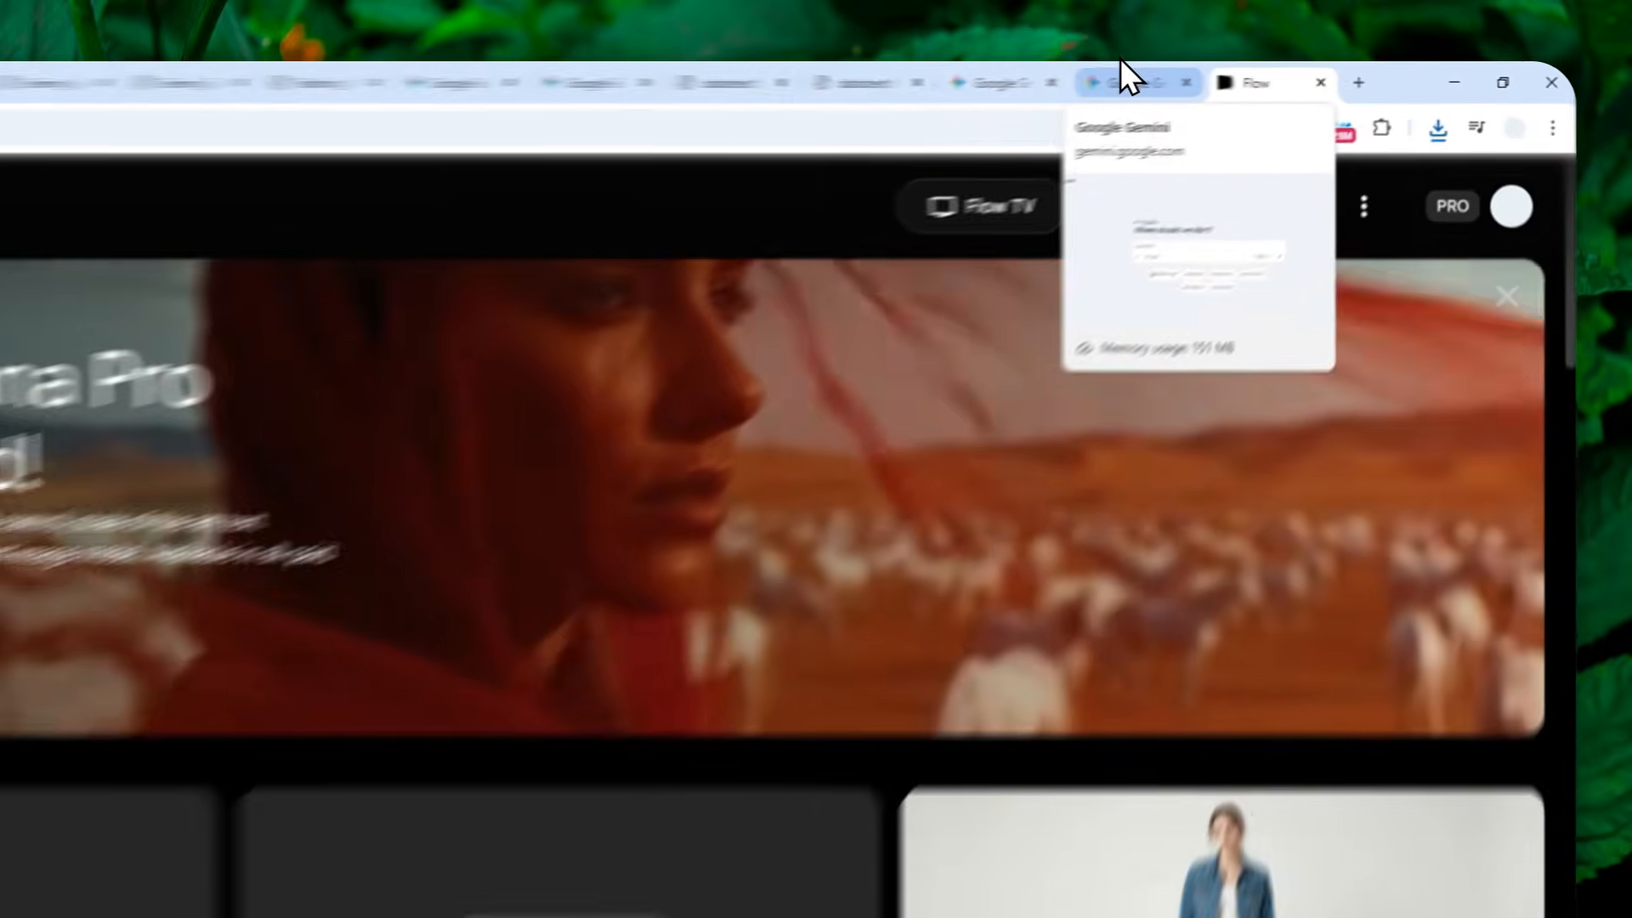
click(1213, 75)
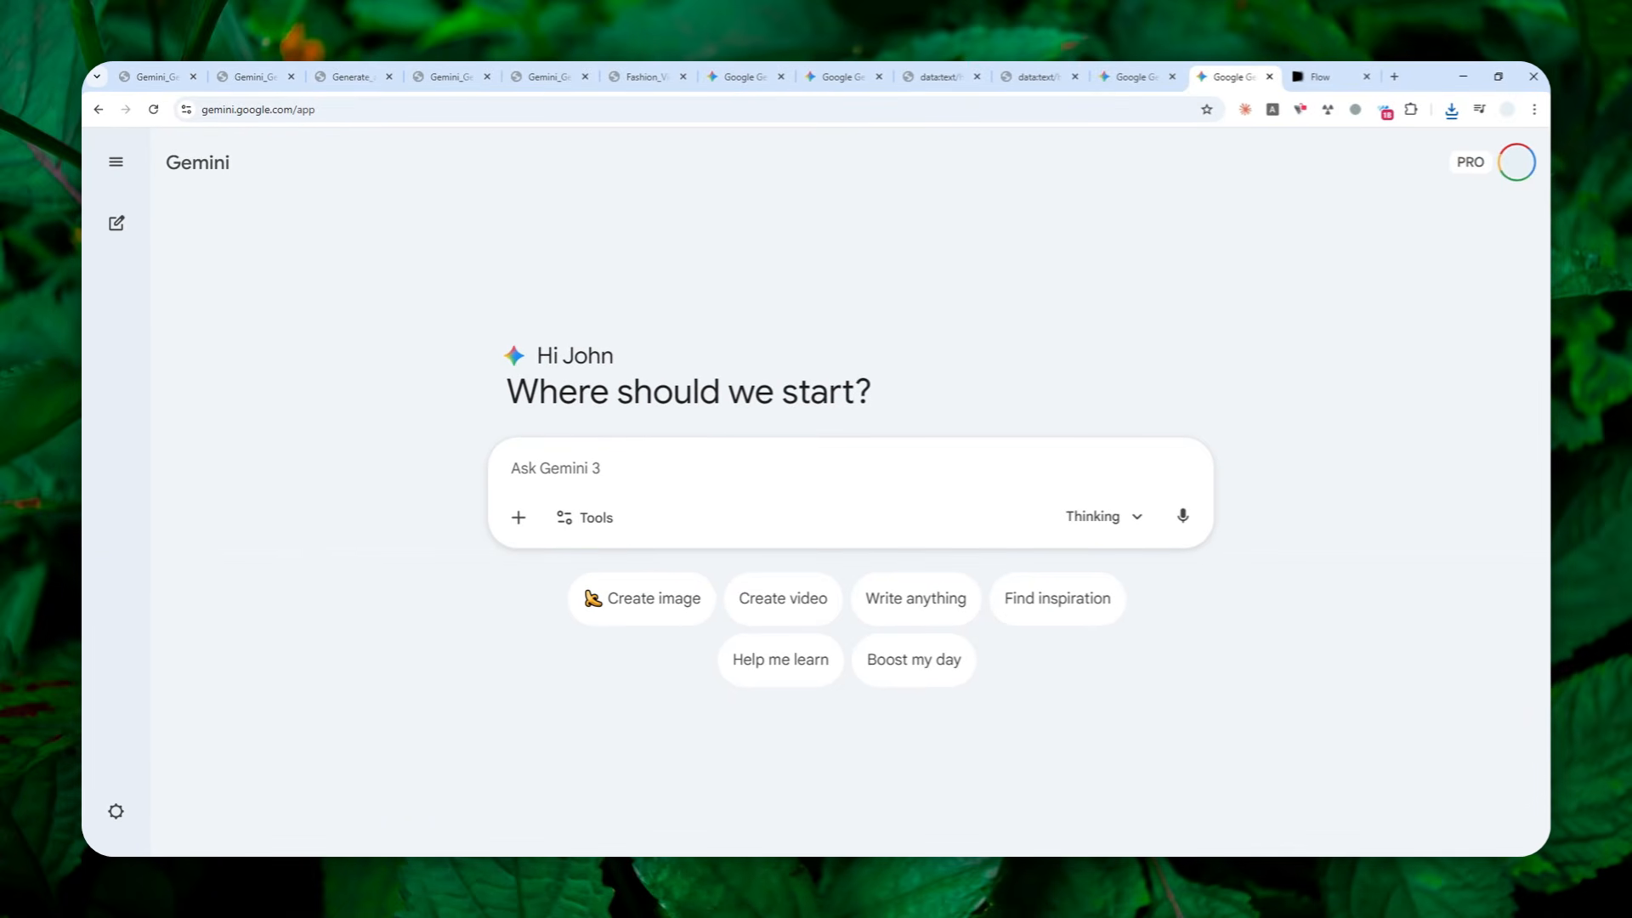
drag(1625, 470, 613, 527)
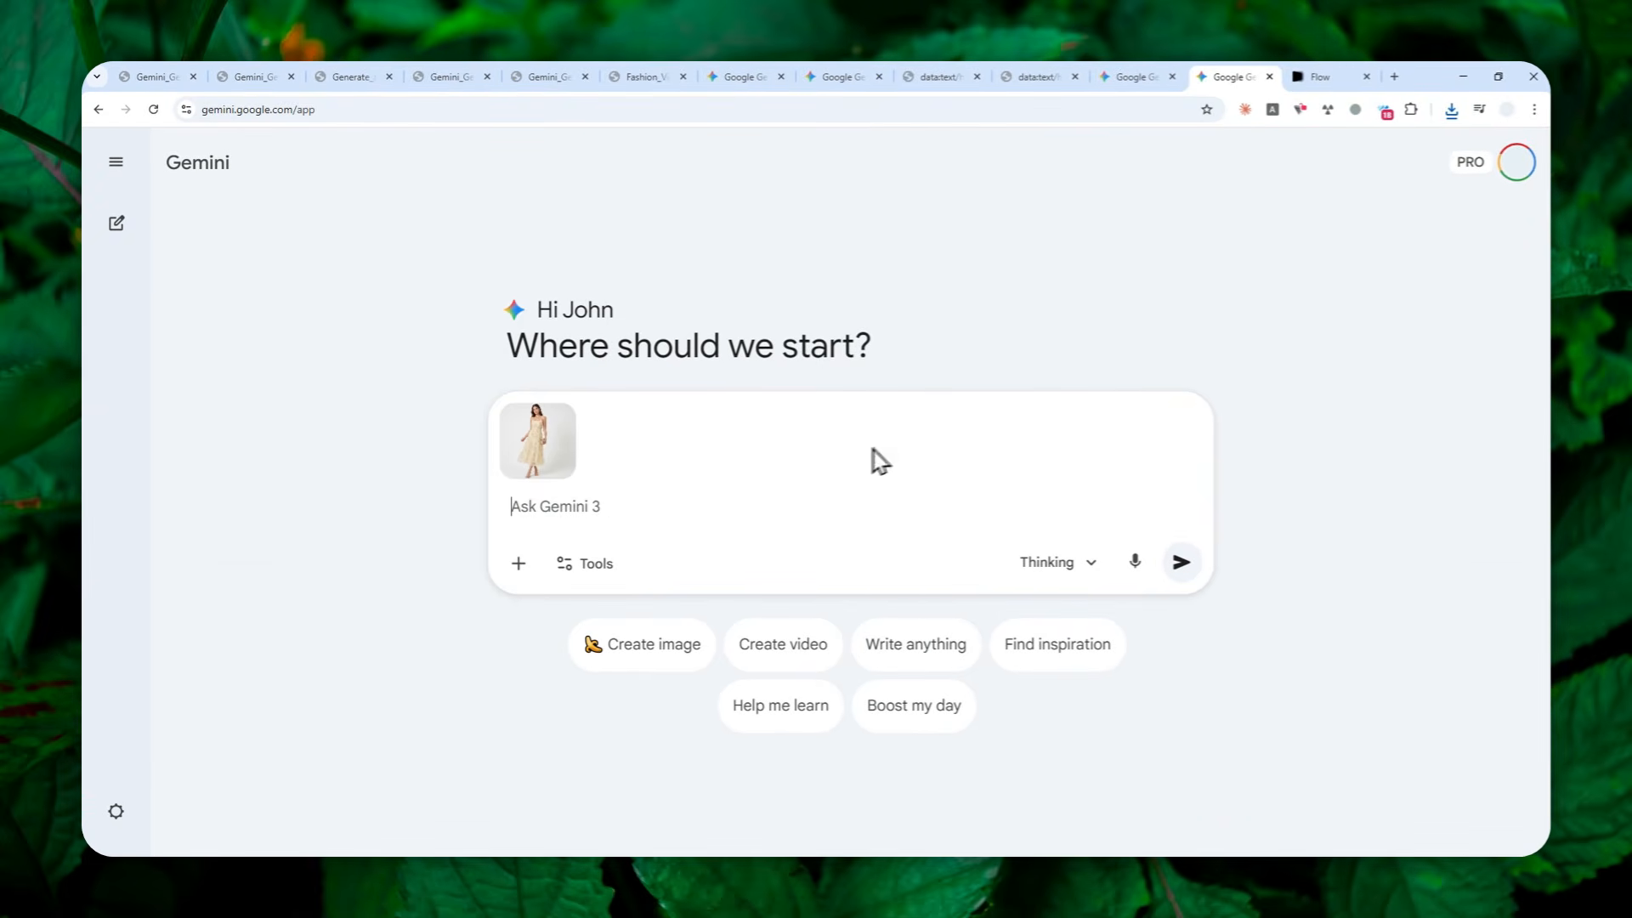
Copy the e-commerce fashion video prompt template and paste it into the Gemini chat with the attached model photo.
click(1035, 77)
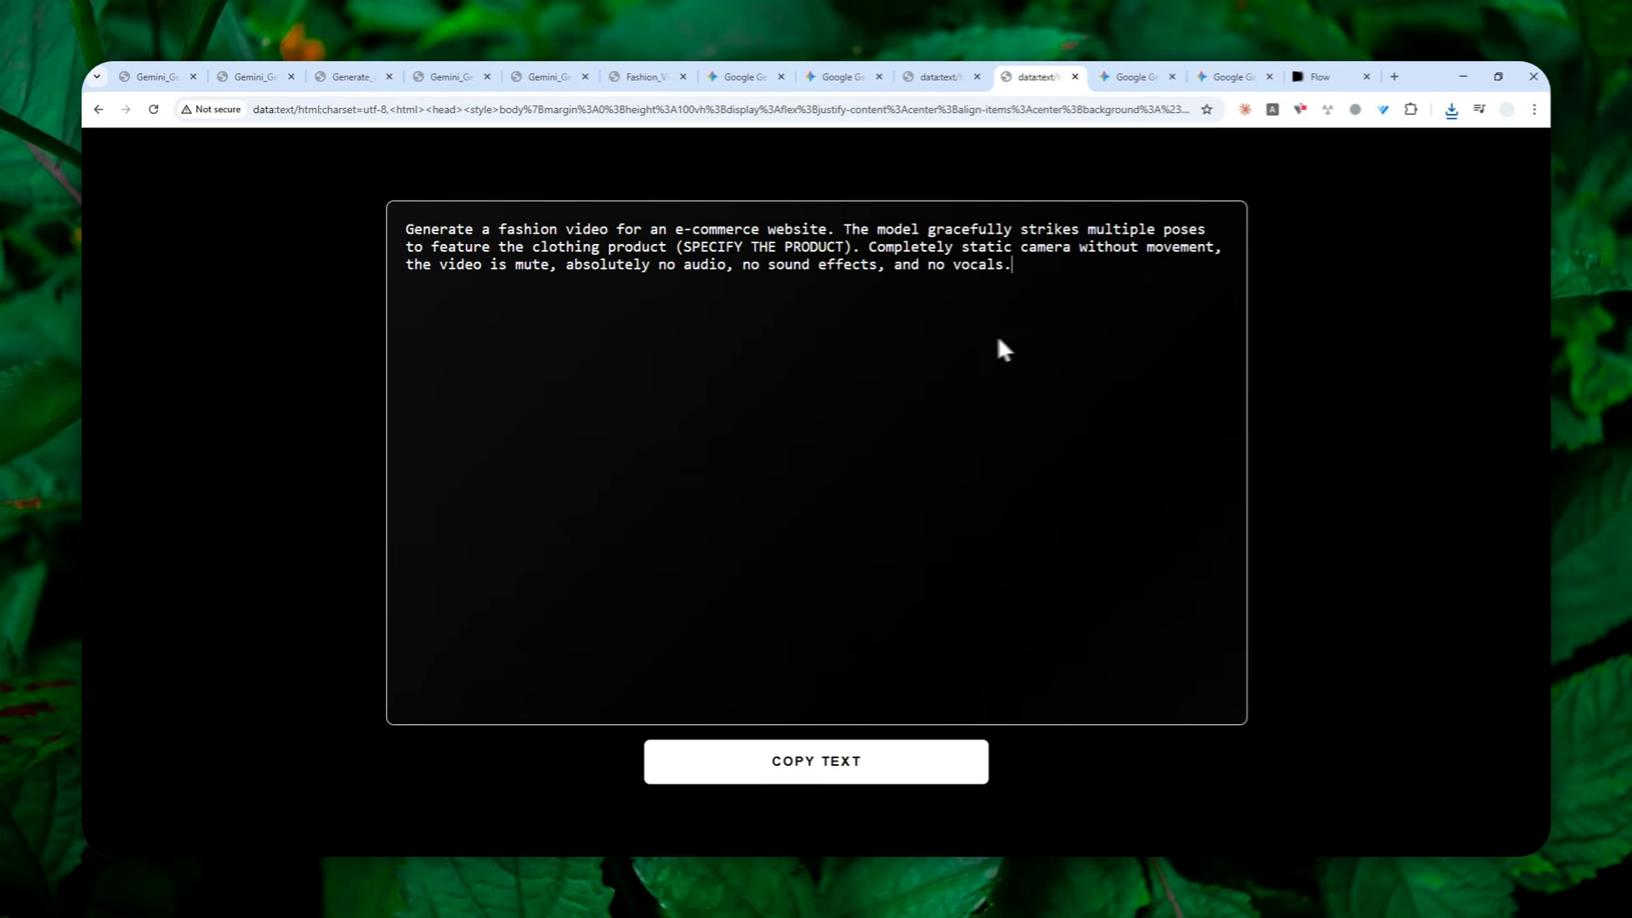
click(813, 769)
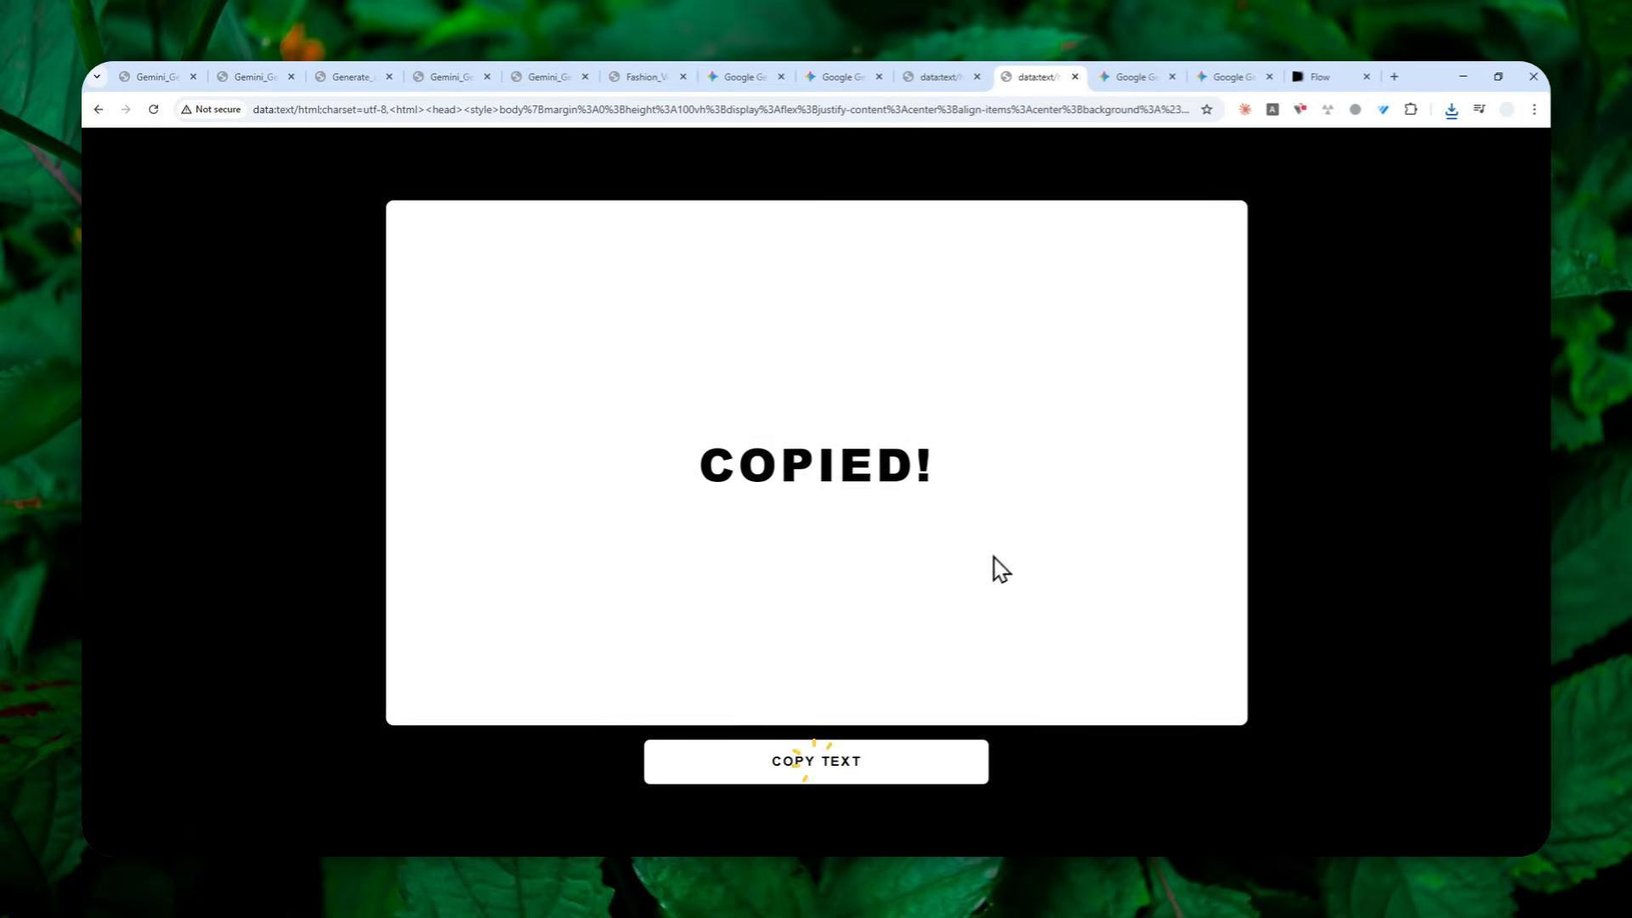
click(1229, 79)
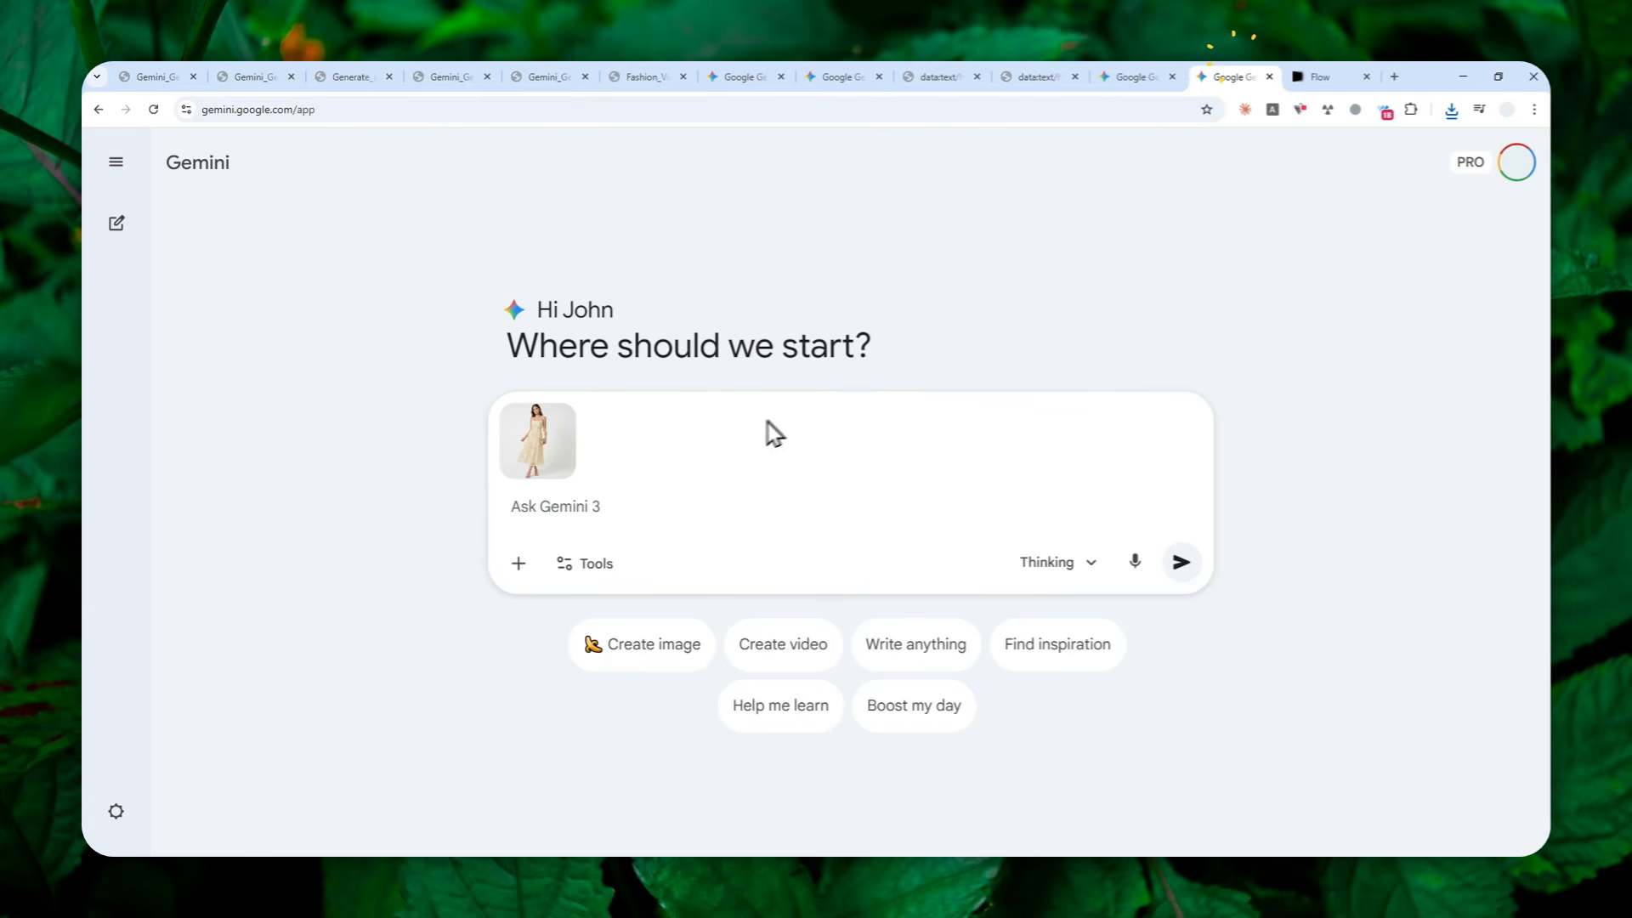
right_click(574, 520)
click(605, 654)
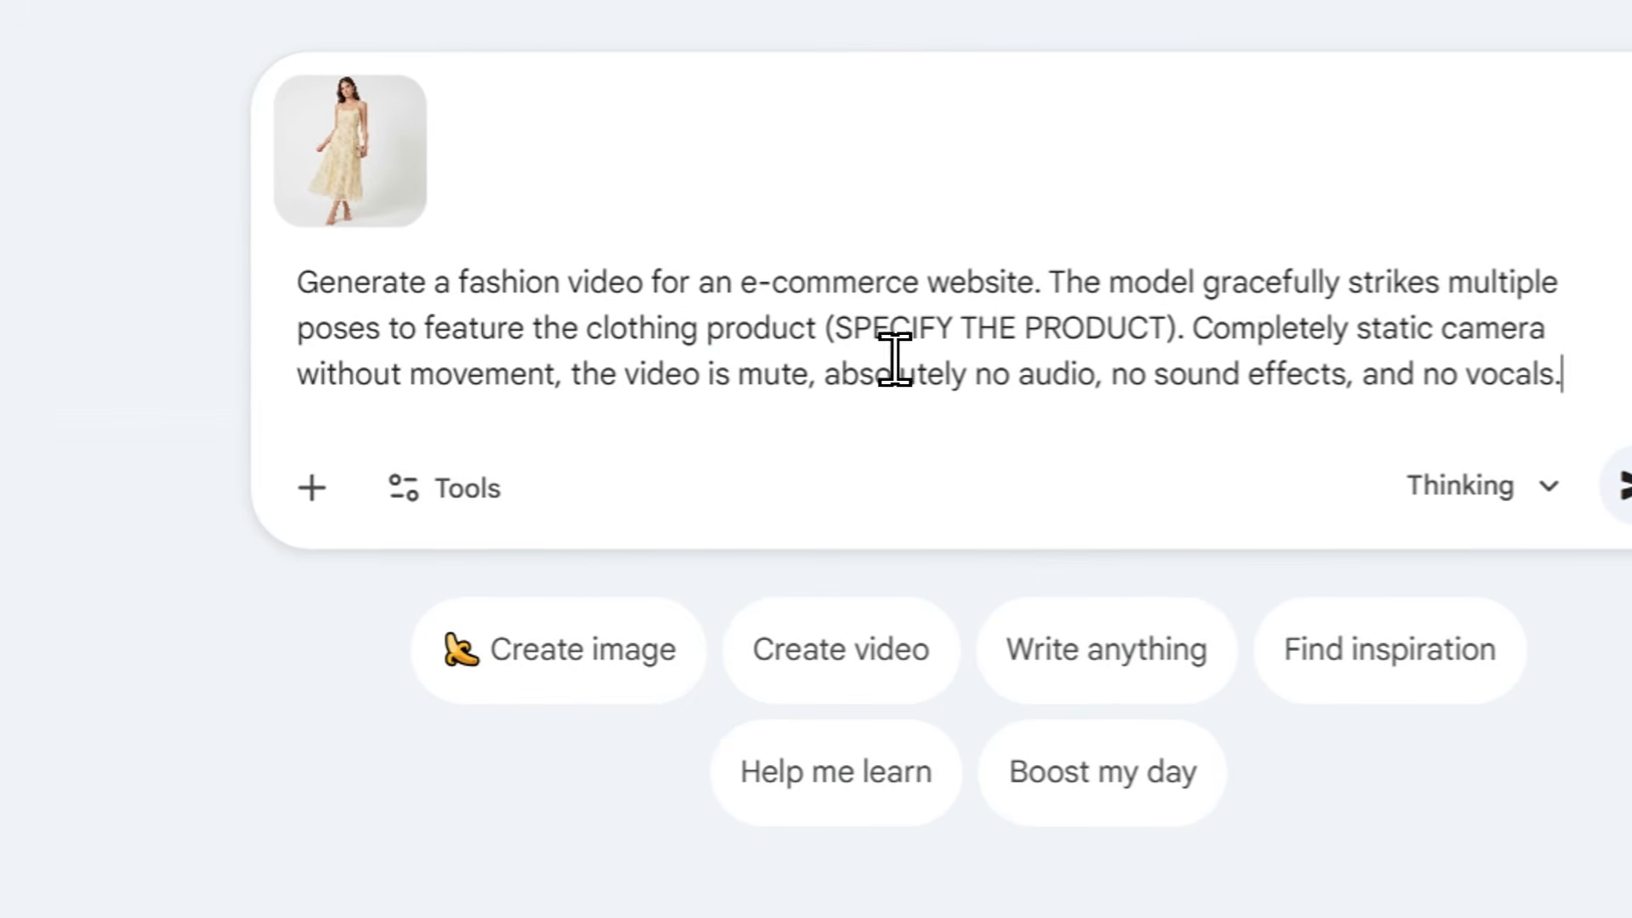
Replace the SPECIFY THE PRODUCT placeholder in the video prompt with "yellow sundress".
drag(834, 328, 1200, 355)
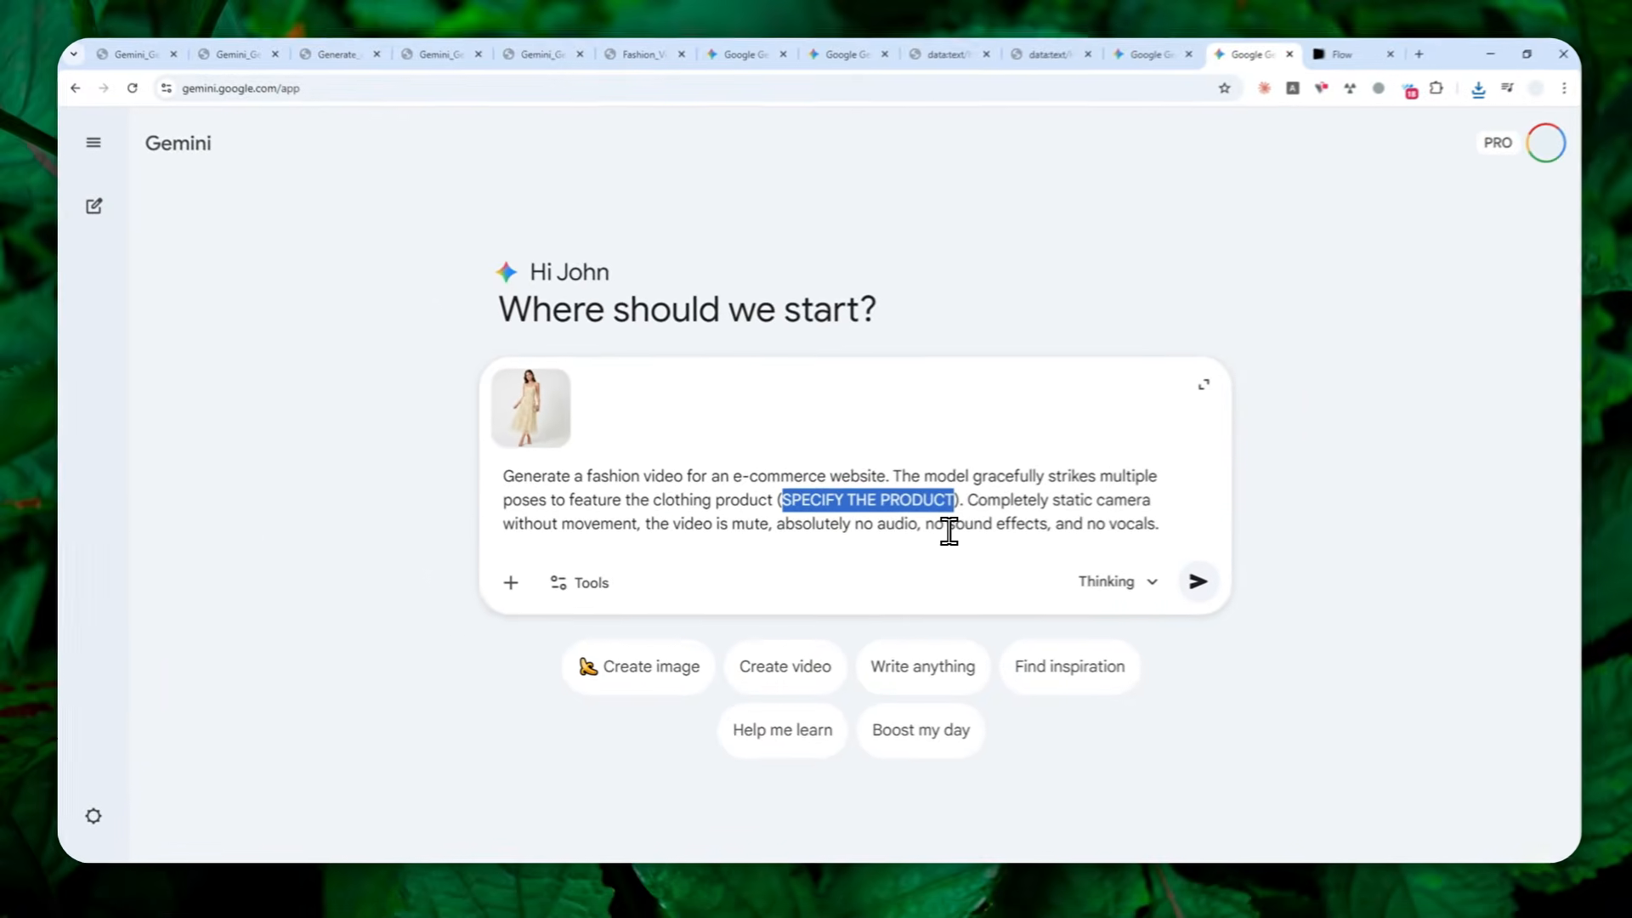
text(yellow)
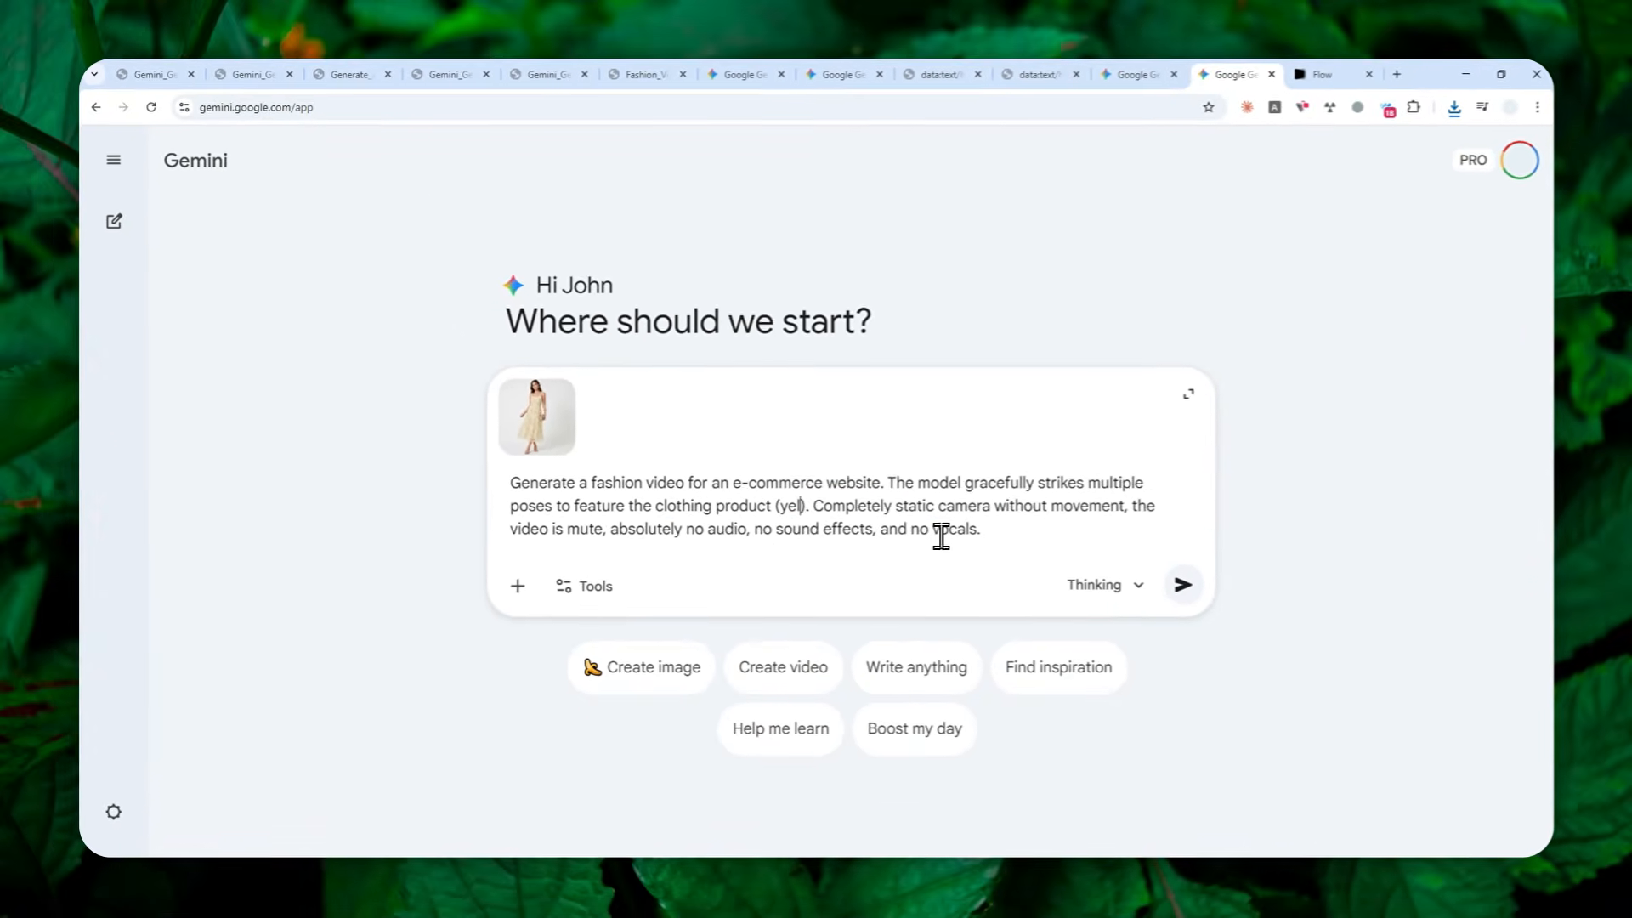
text( sundress)
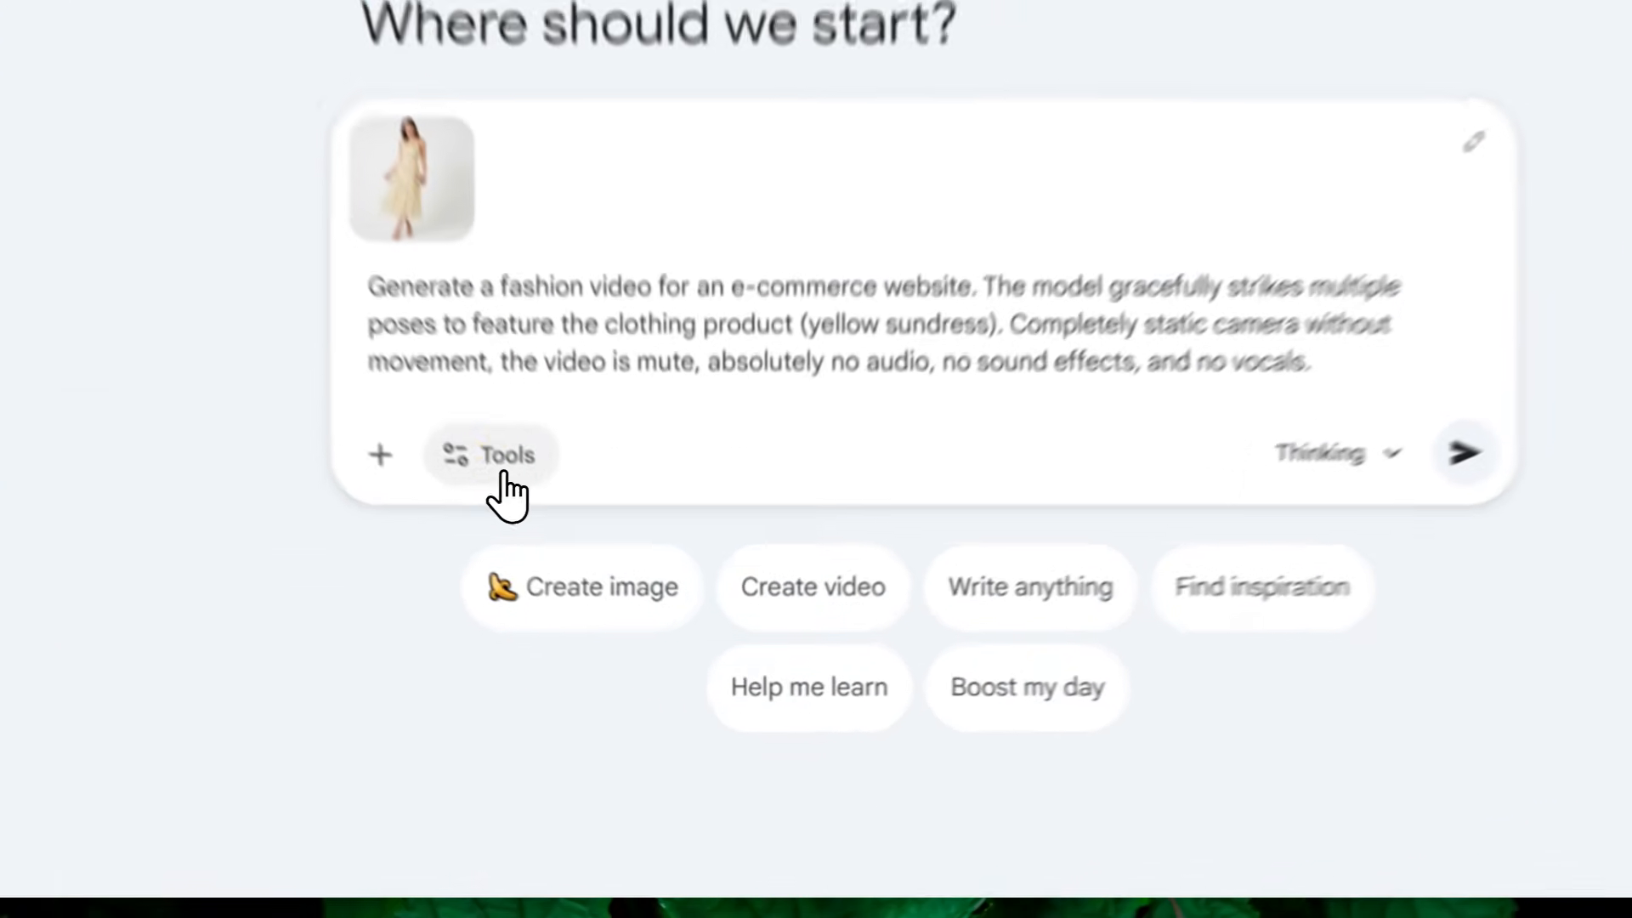
Choose the Create videos (Veo 3.1) tool for the prompt and submit it with the attached model photo.
click(586, 588)
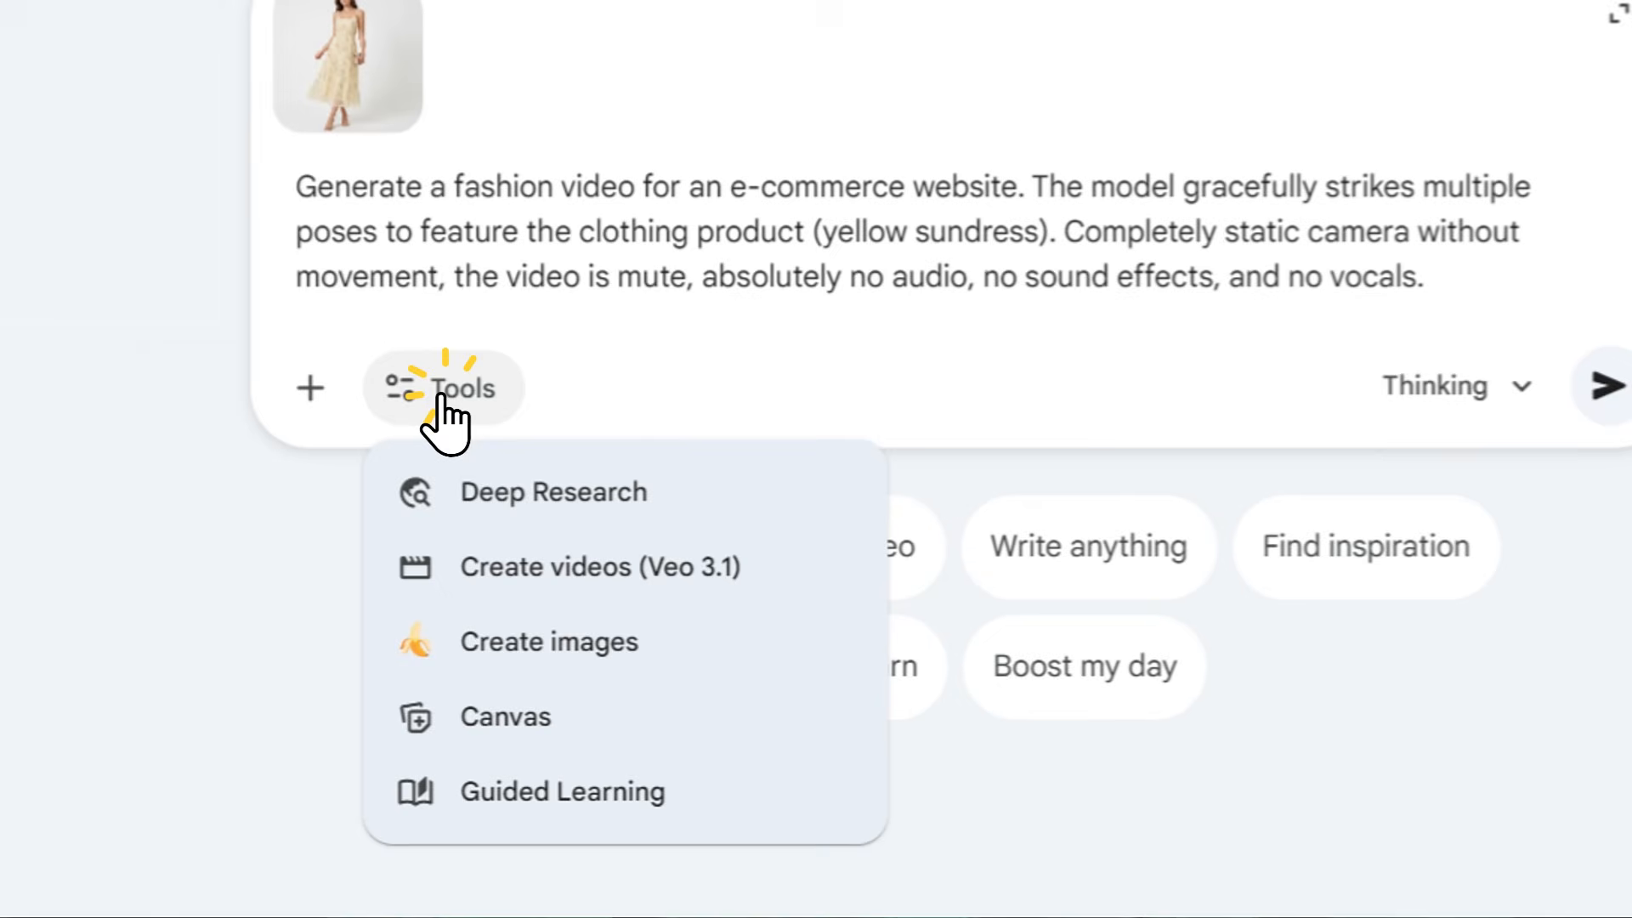
click(545, 589)
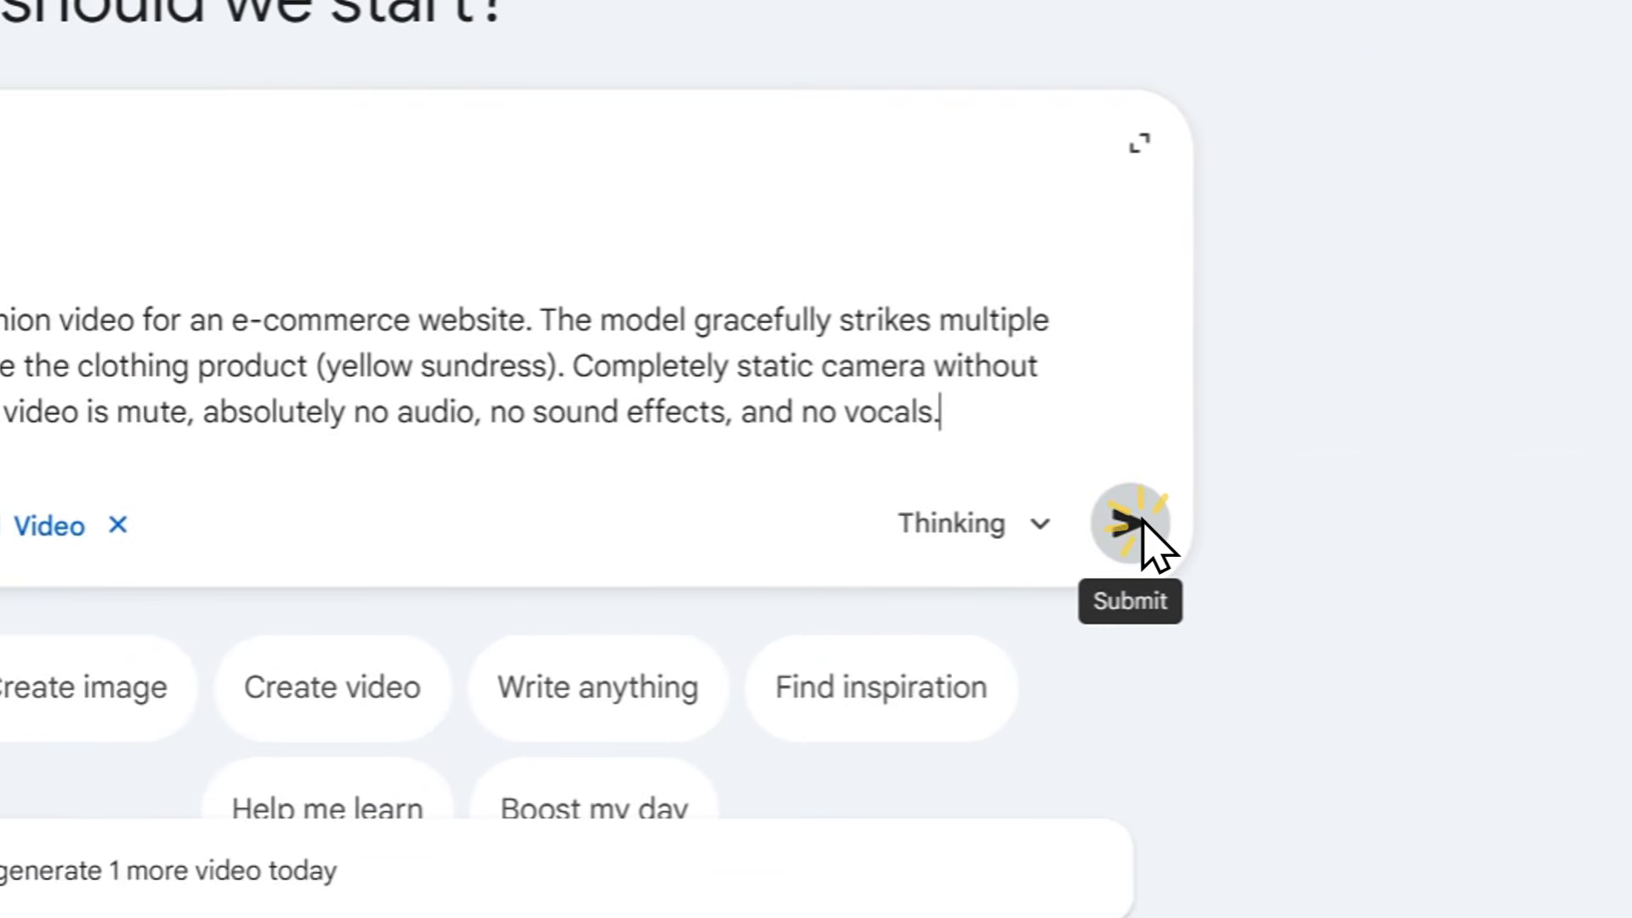
click(1149, 515)
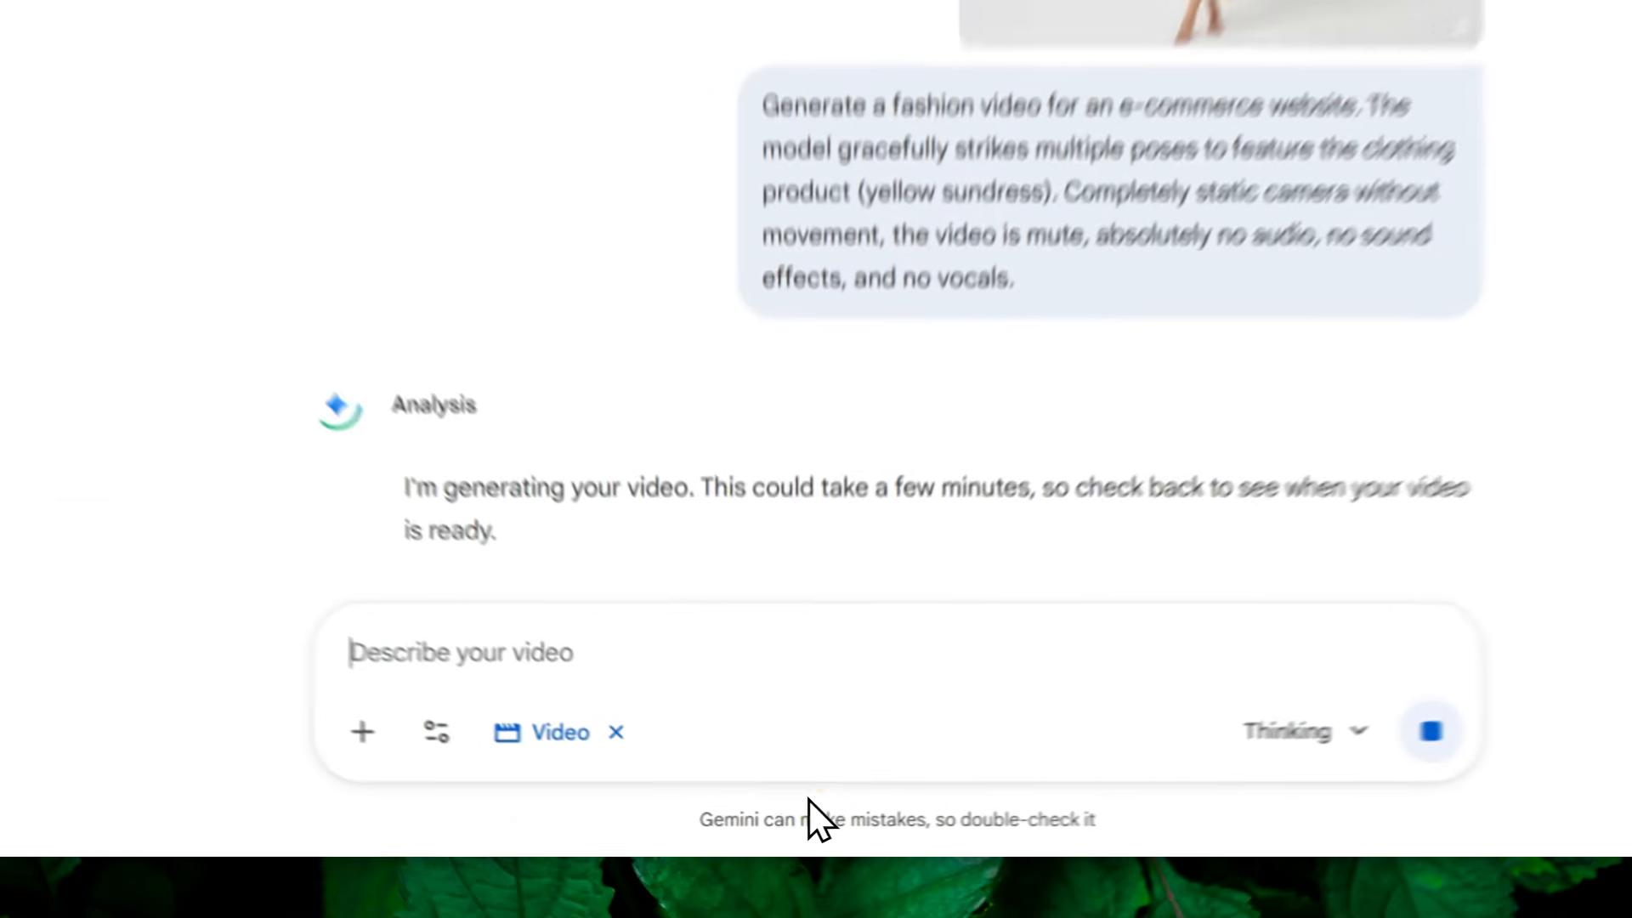
click(796, 822)
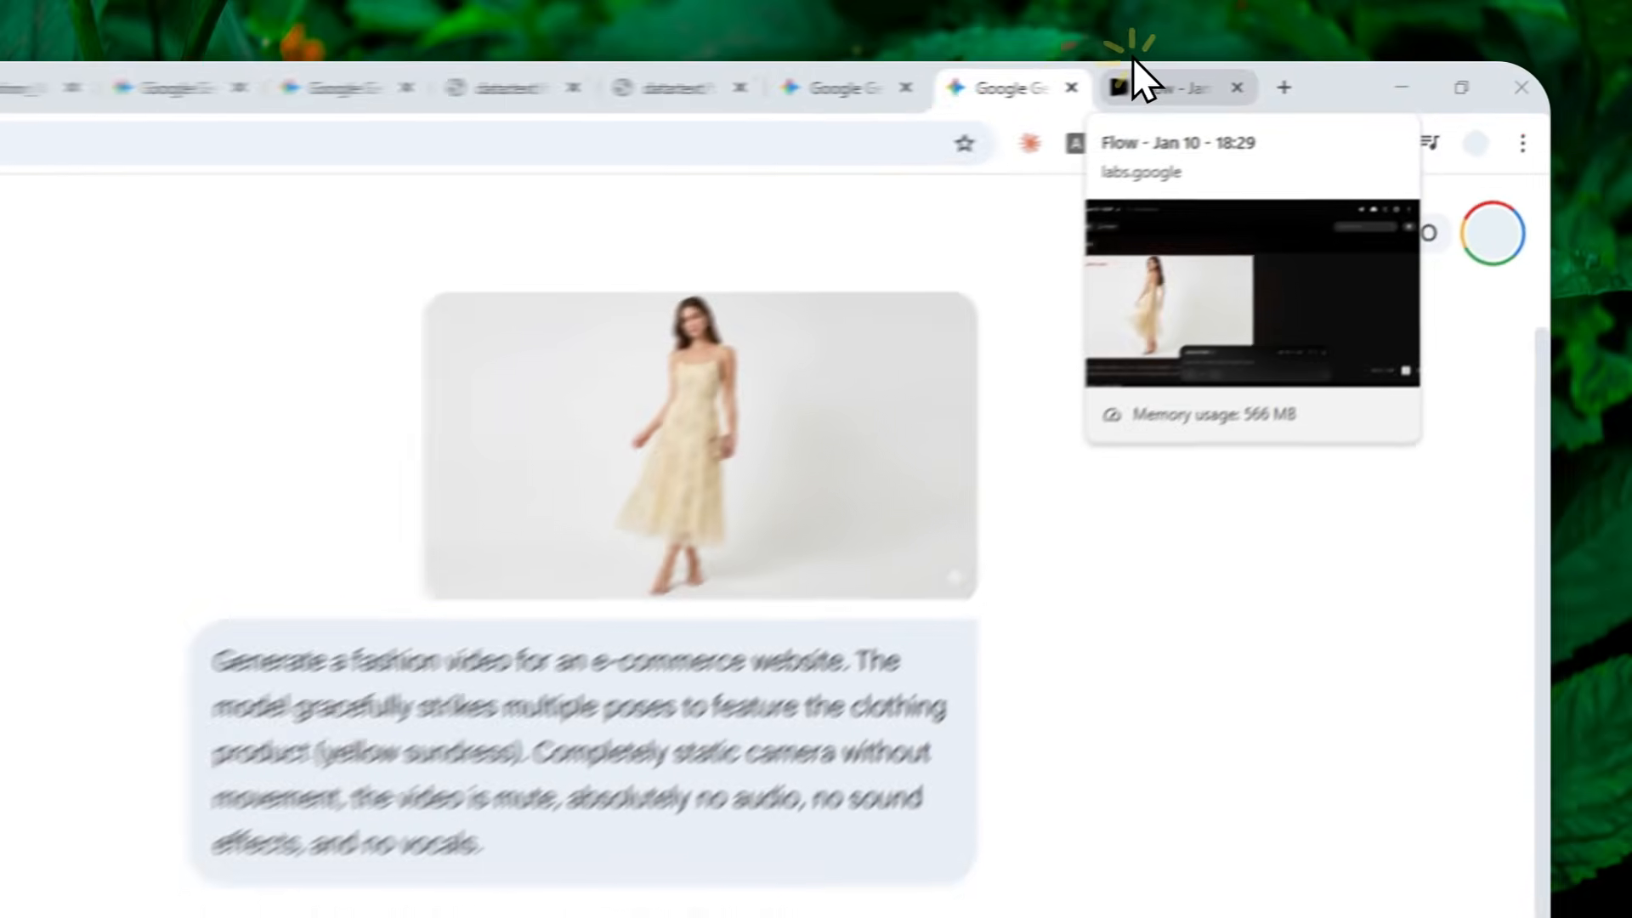
Switch to the Flow project and download the generated fashion video of the yellow sundress.
click(1316, 76)
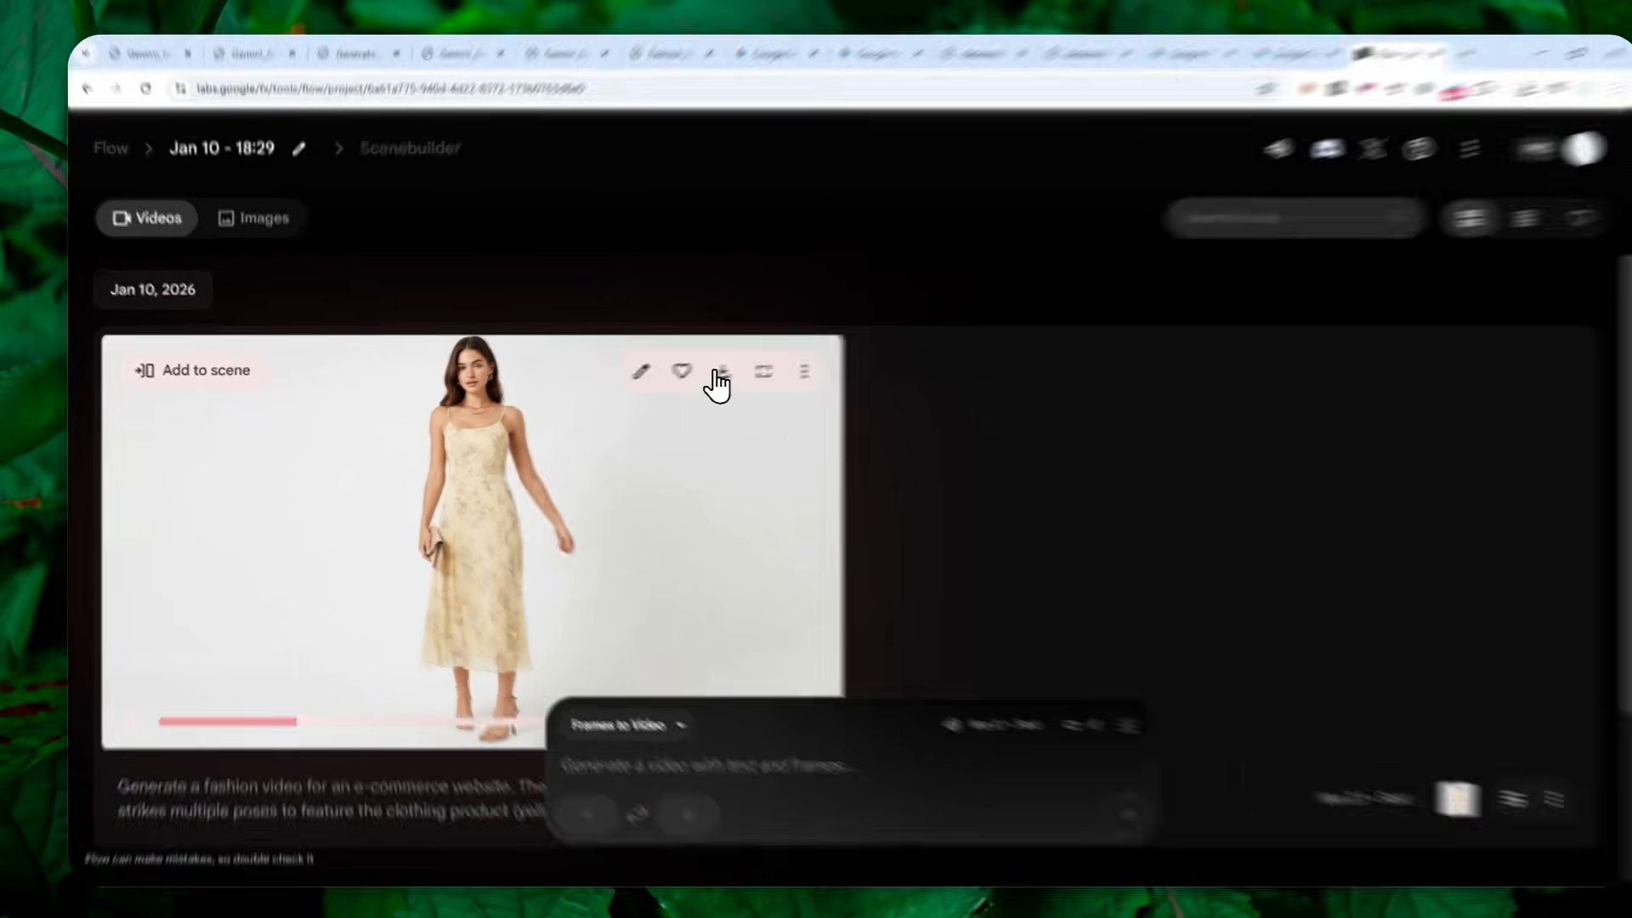
click(696, 375)
click(581, 451)
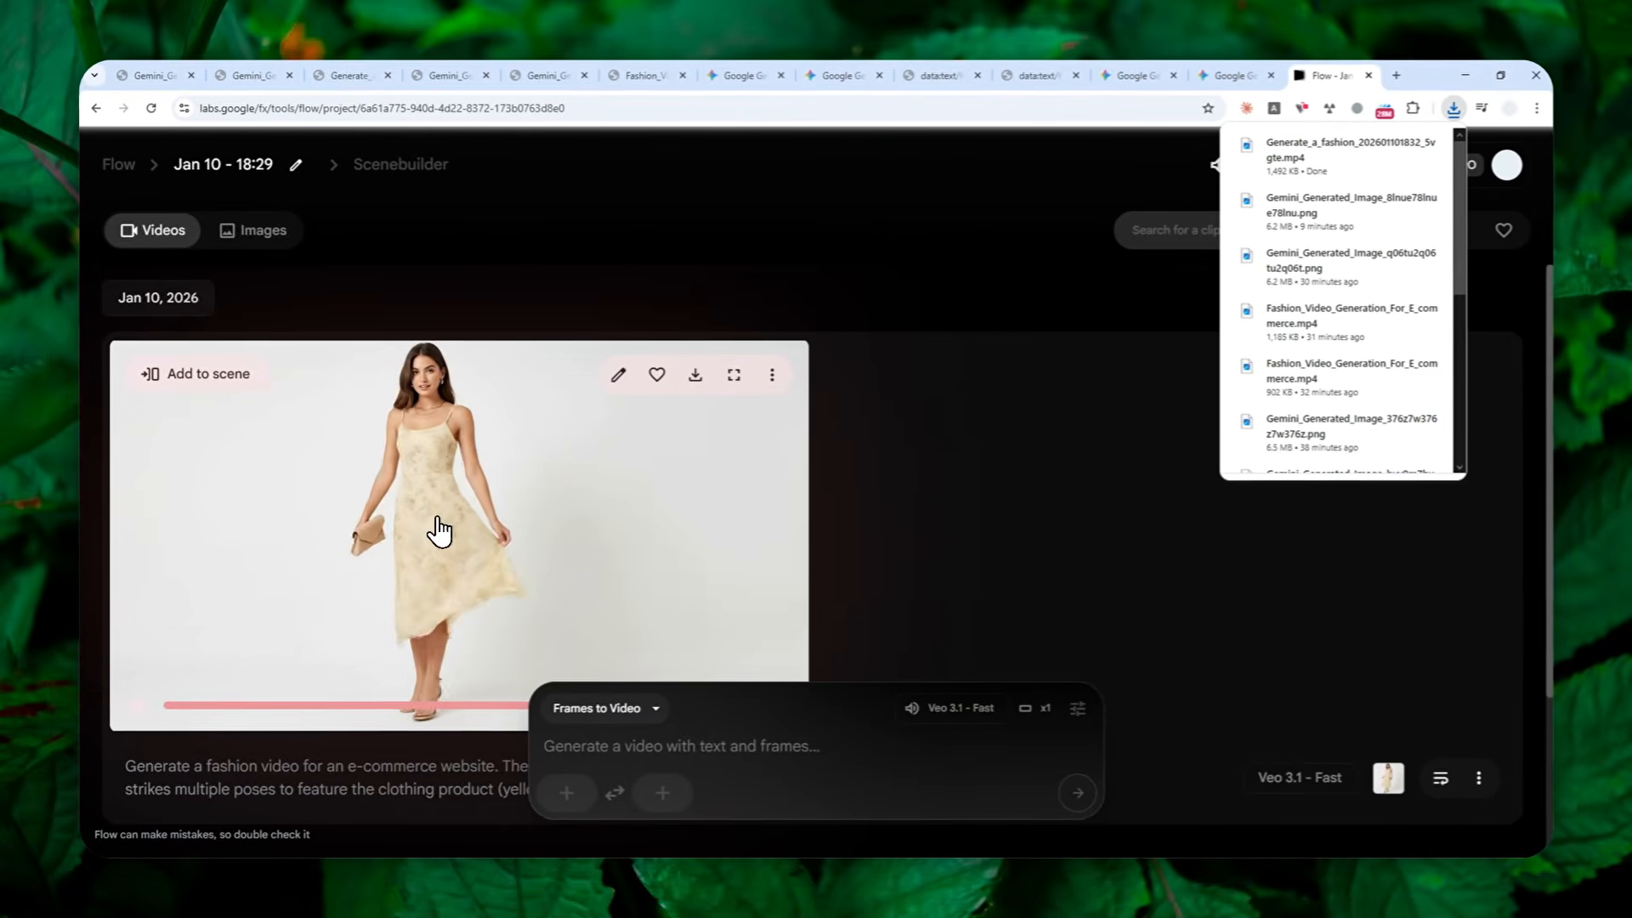
scroll(455, 481, down, 1)
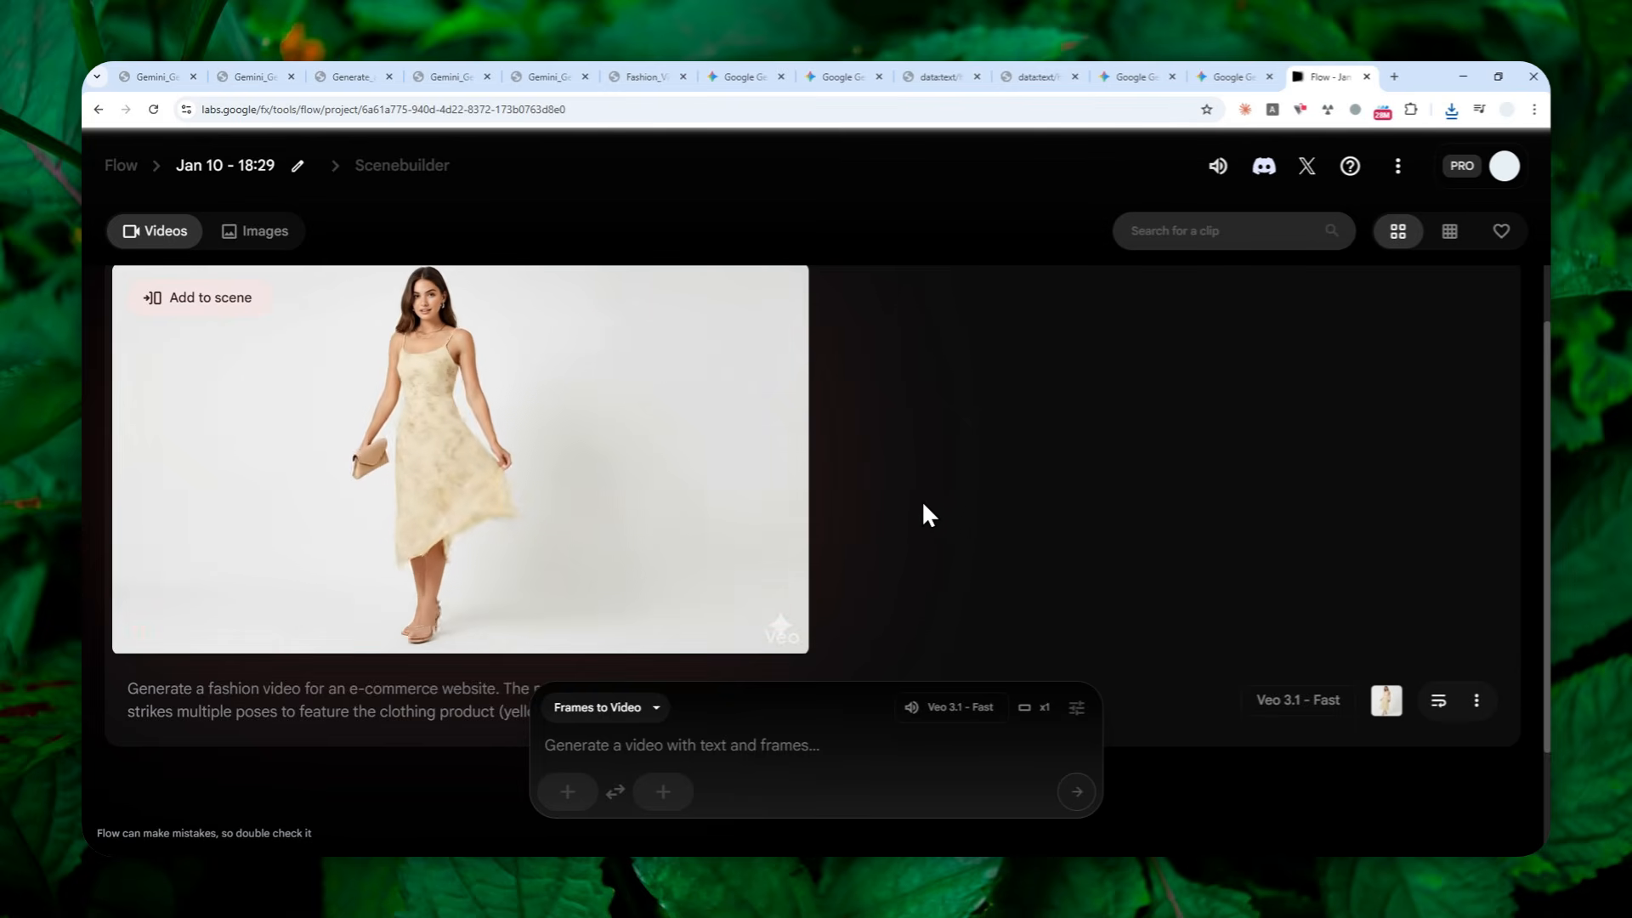
Review the earlier denim jacket example by viewing its generated model photo and its fashion video.
click(177, 75)
click(254, 75)
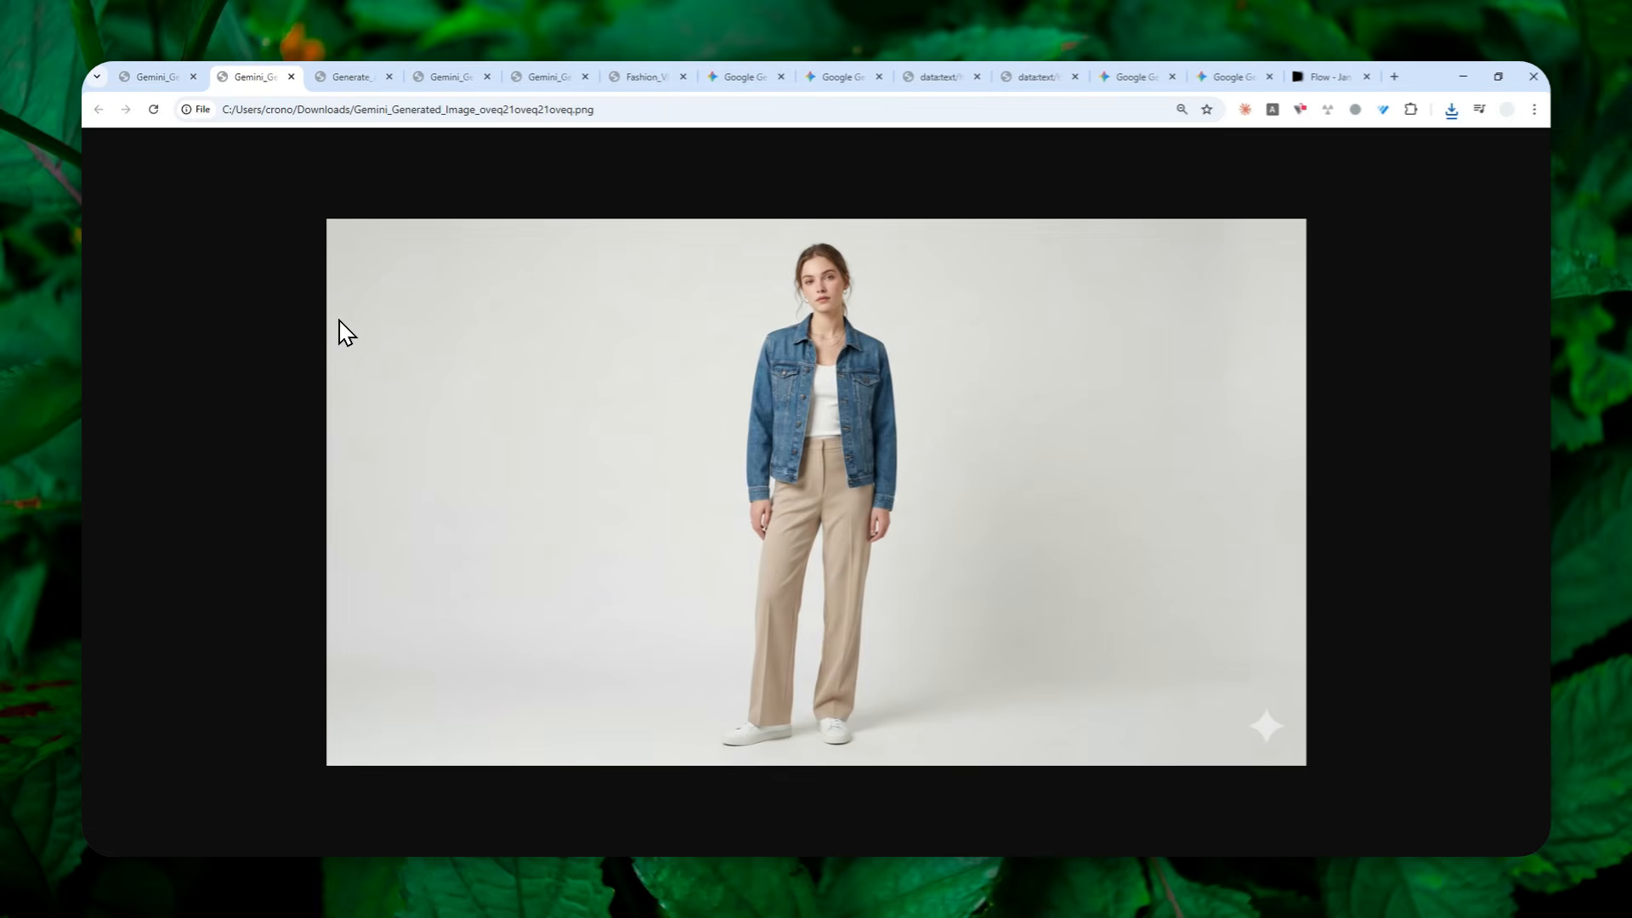
click(344, 76)
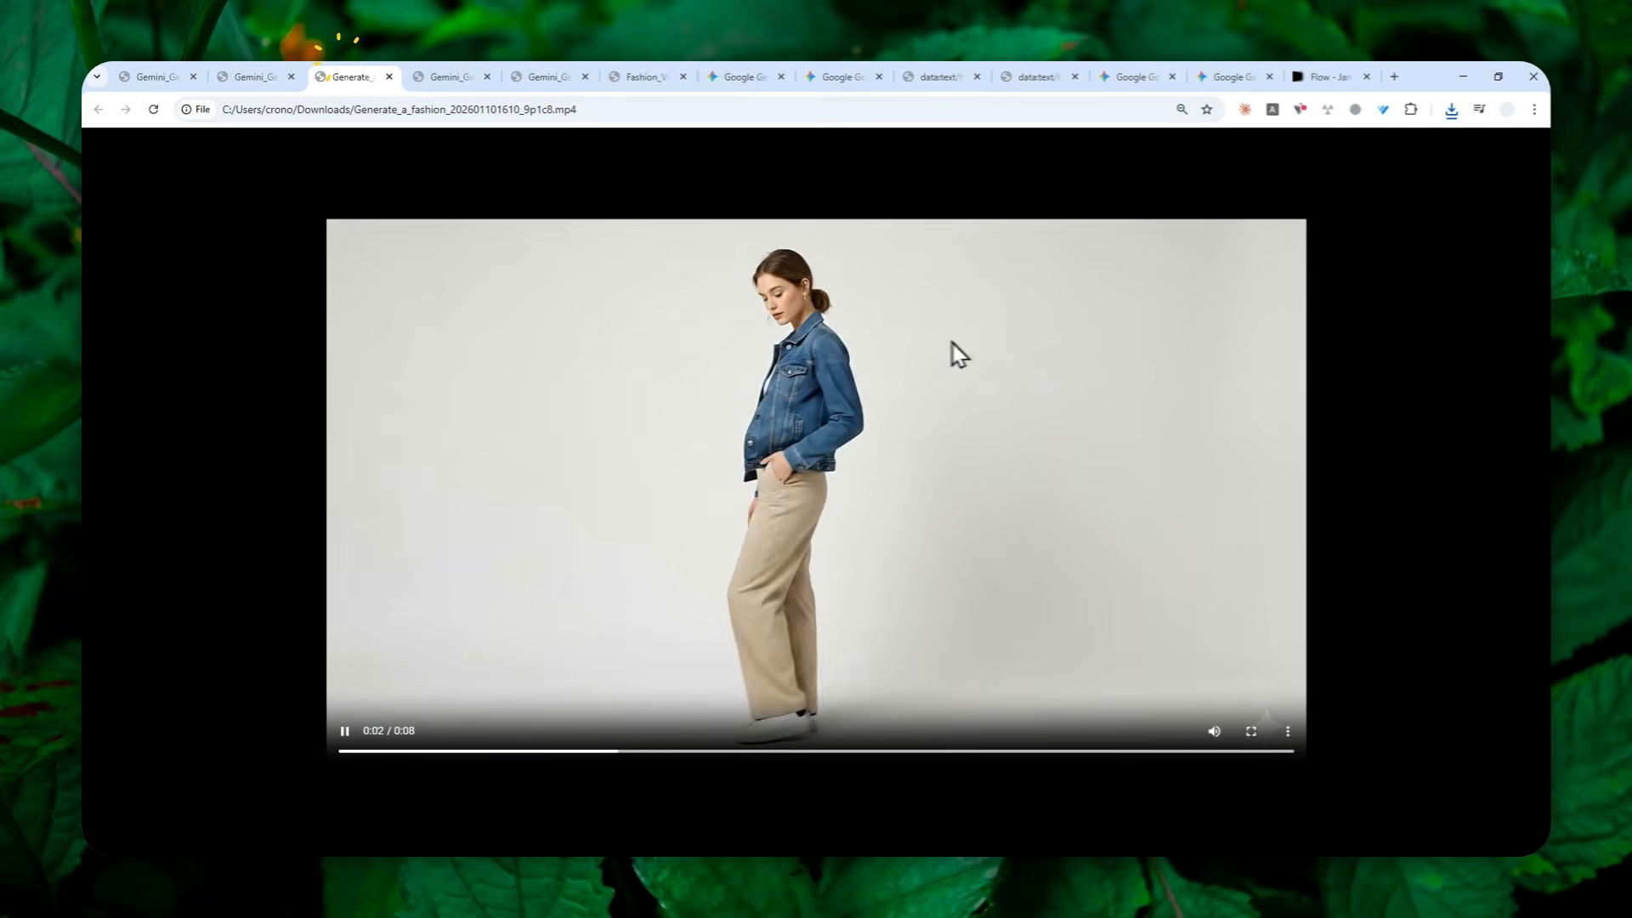
click(1229, 75)
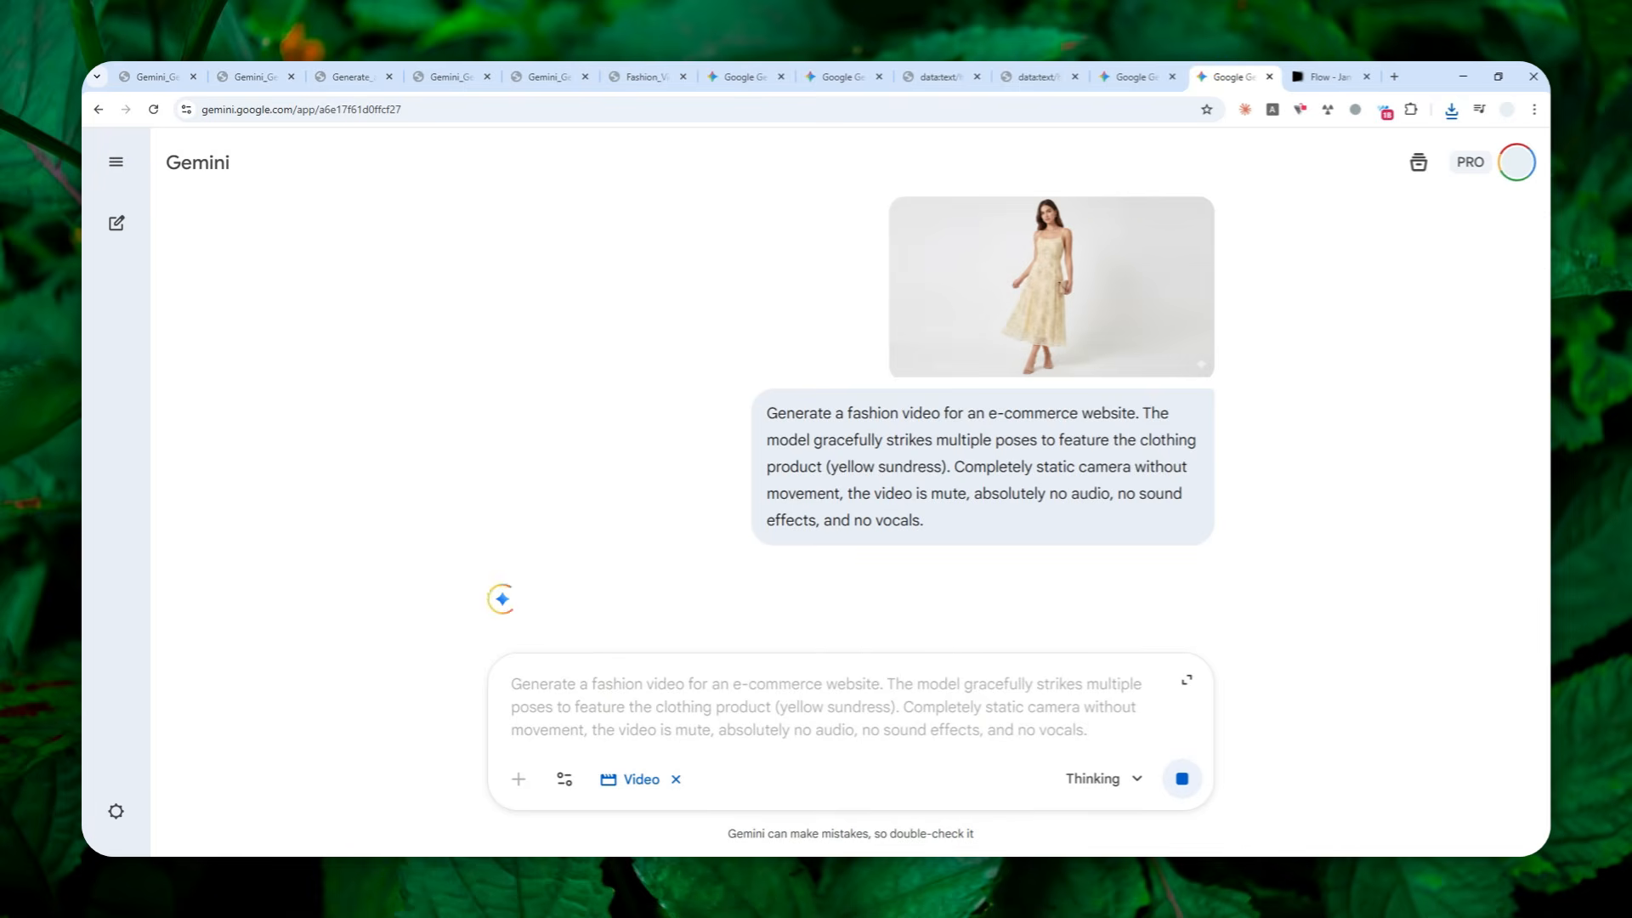
drag(1312, 142, 1398, 72)
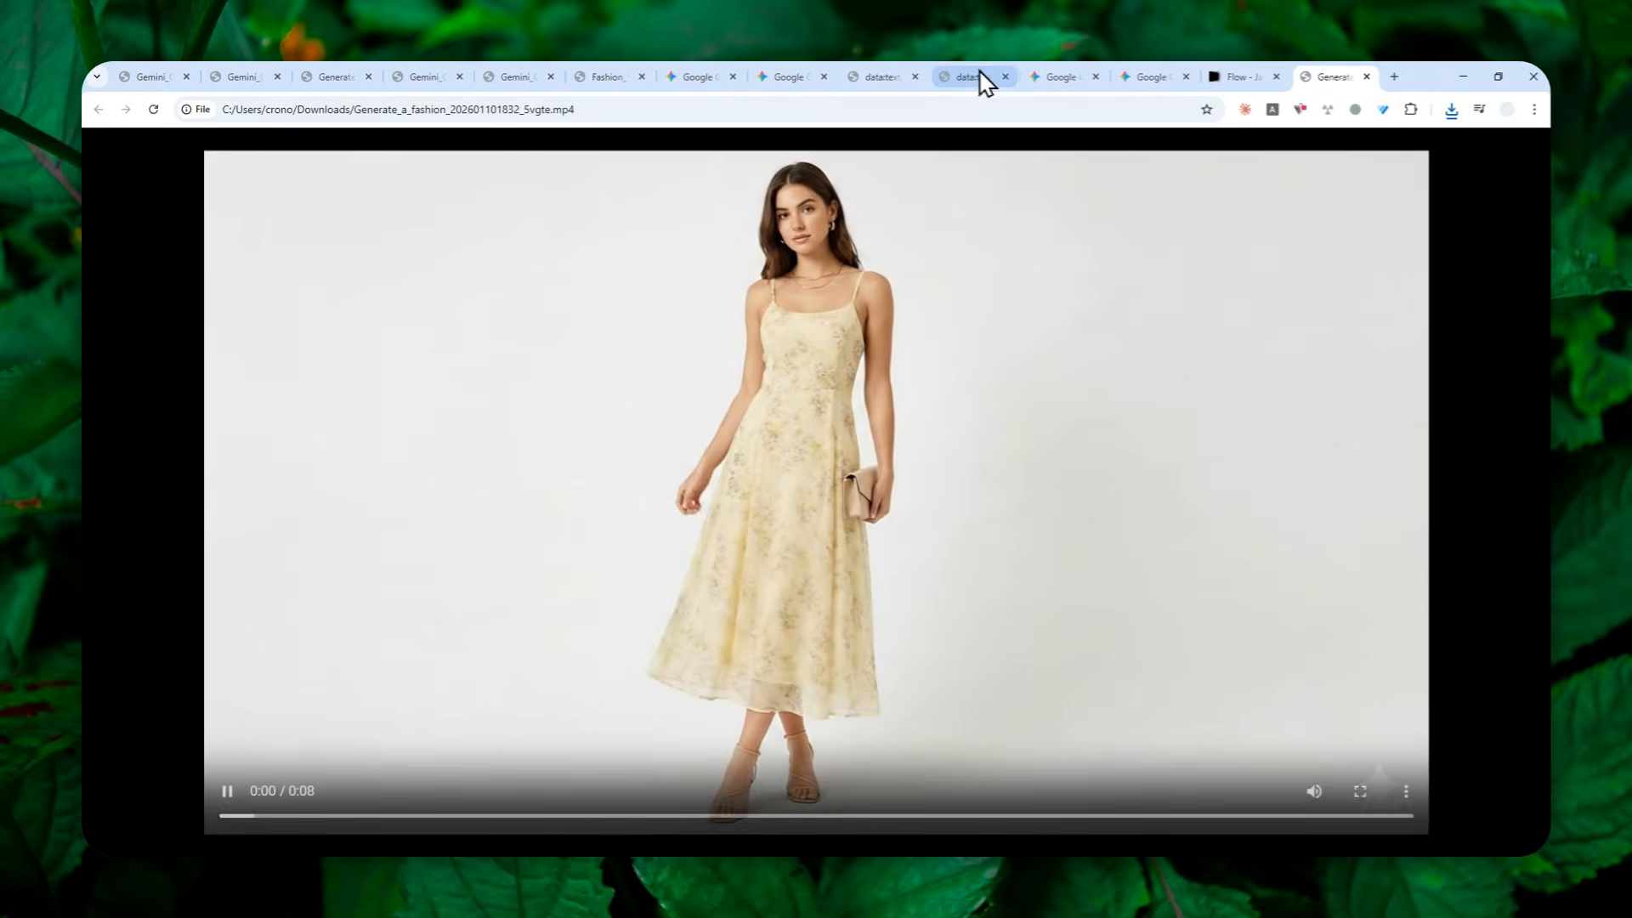
Review the photo and video prompt templates, and view the example fashion video of the green coat.
click(881, 64)
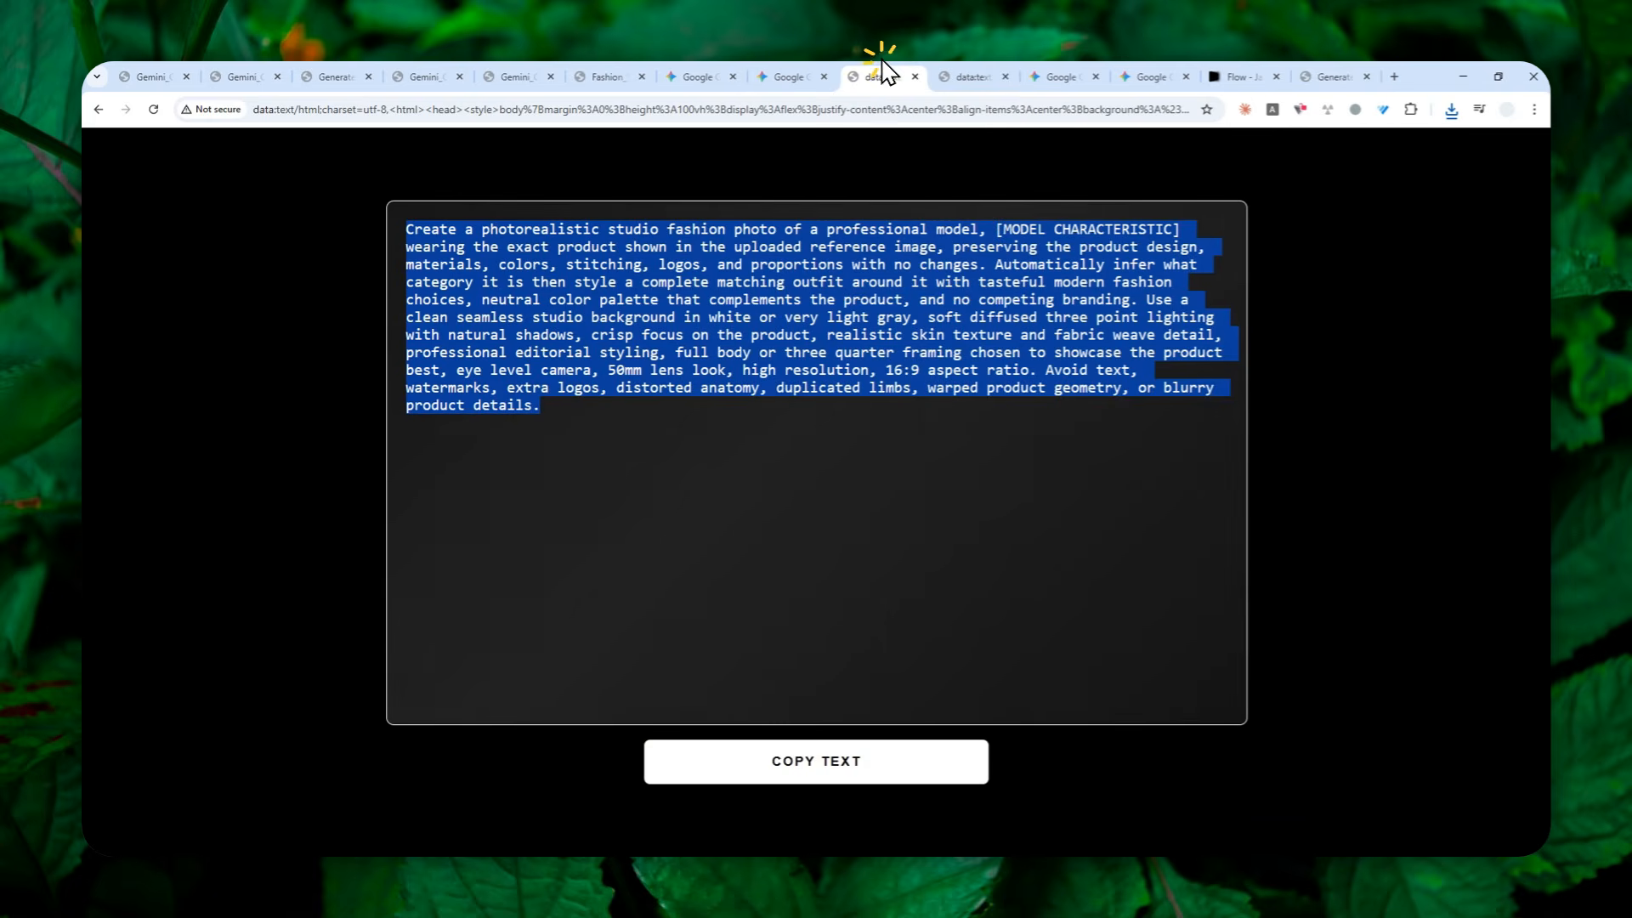
click(969, 73)
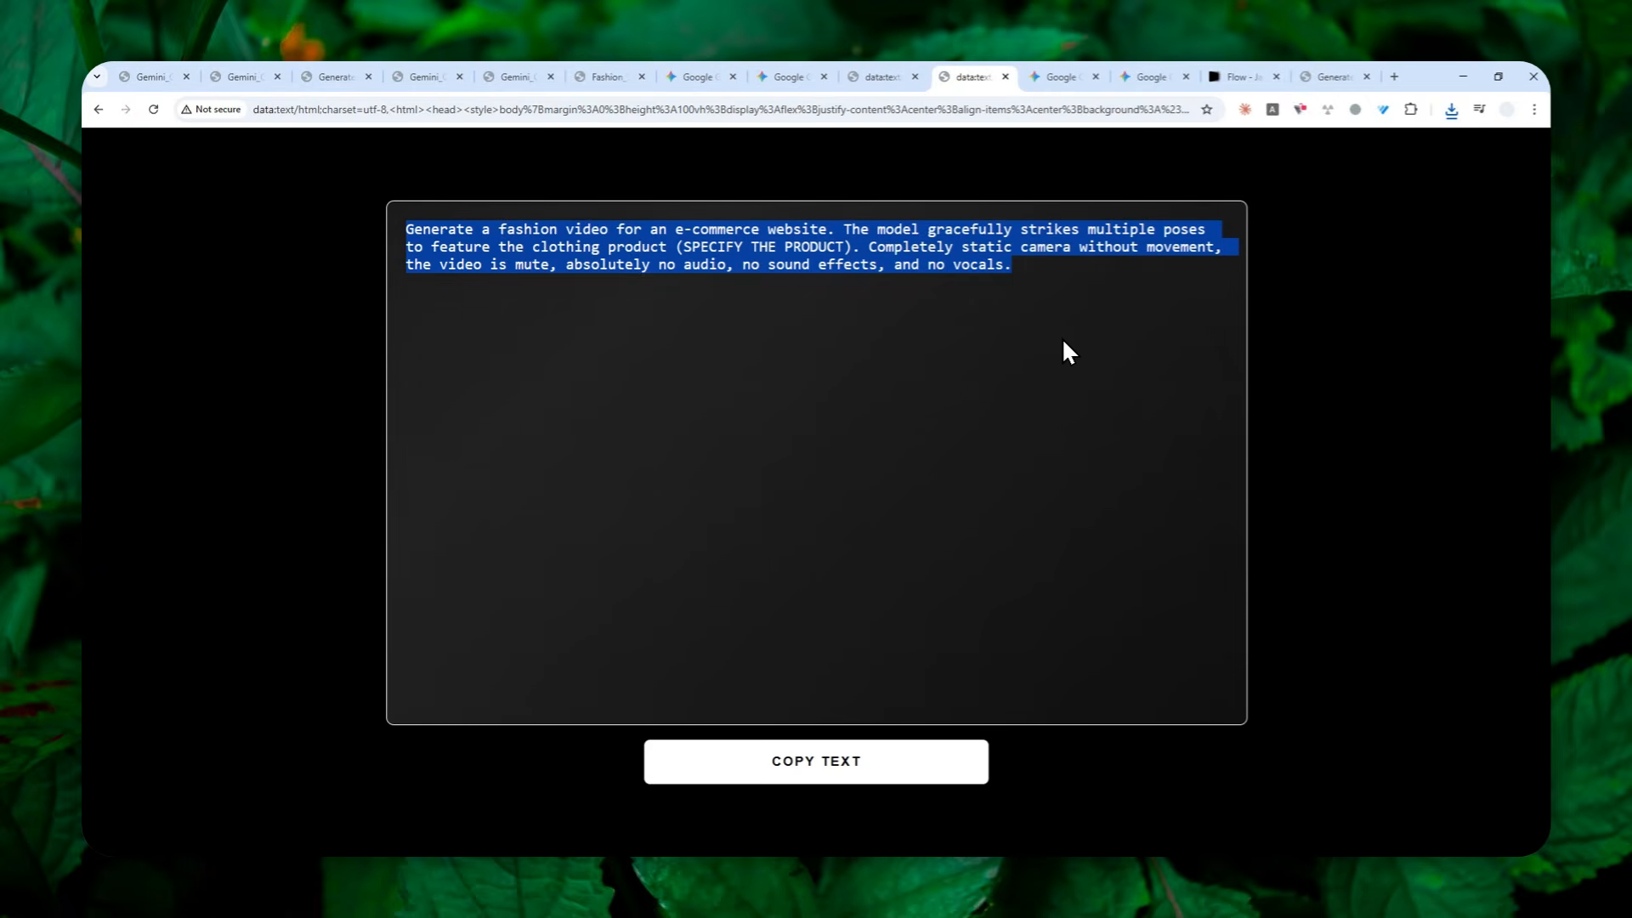
click(629, 73)
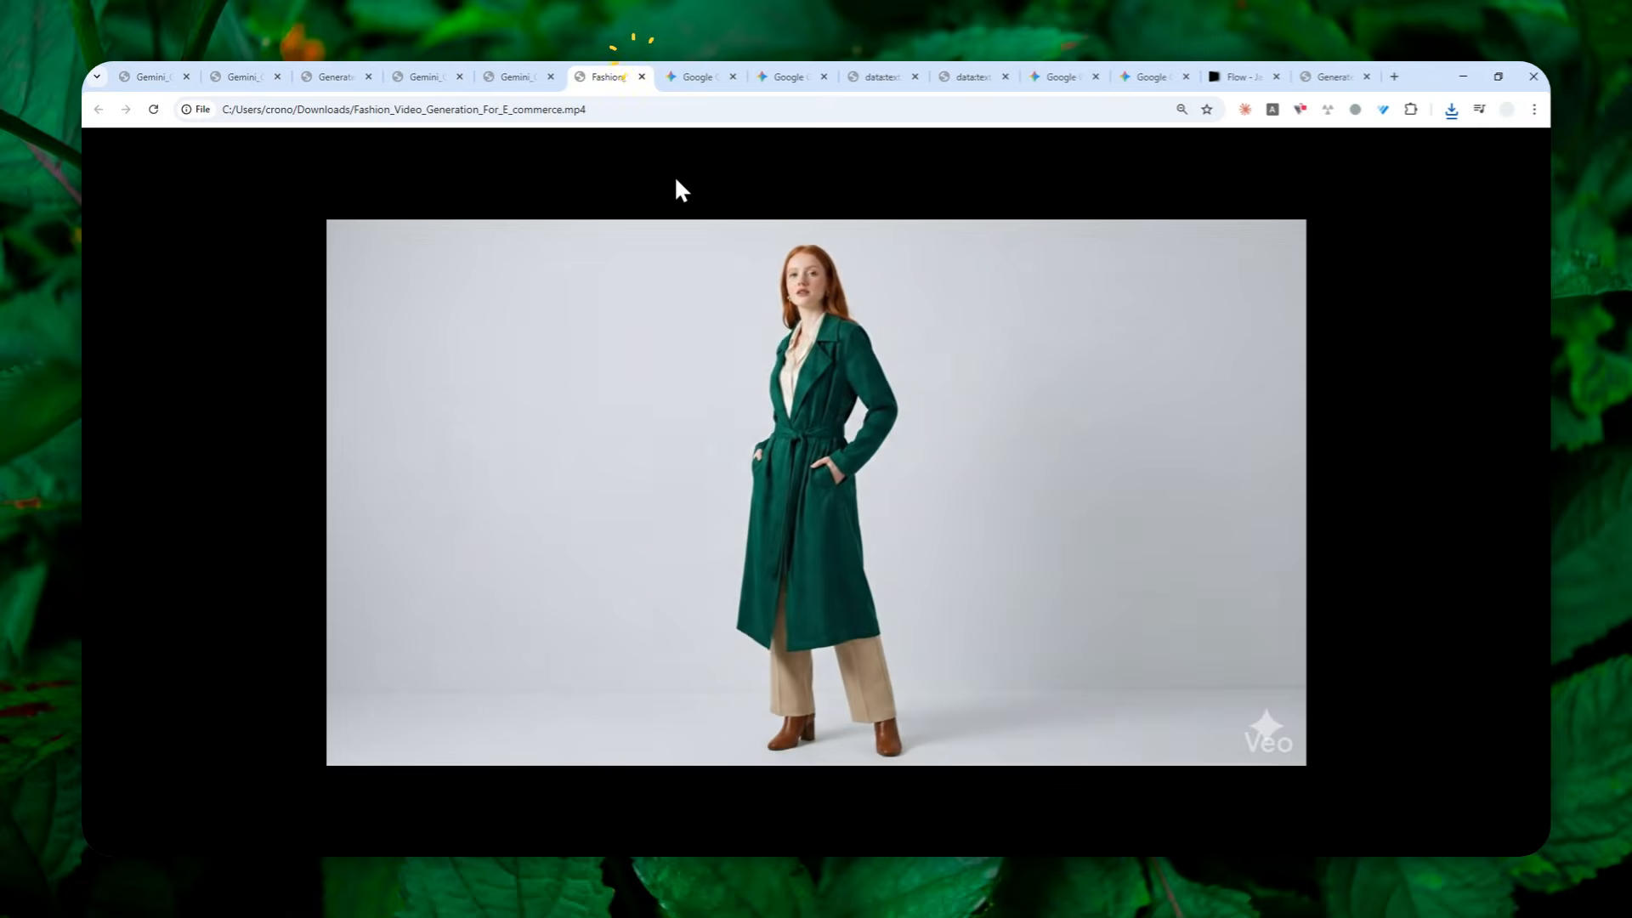